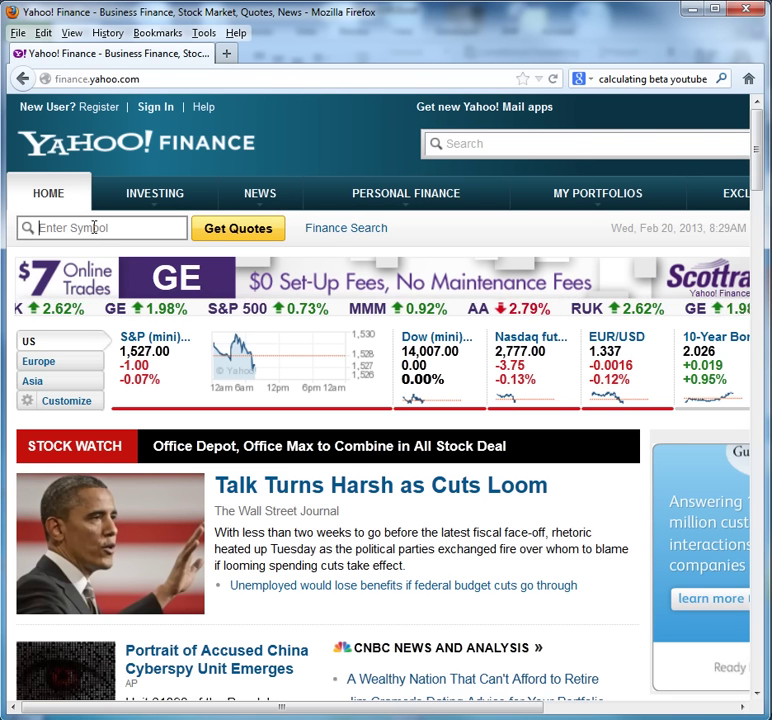
# Step: Enter the symbol ^gspc in the Yahoo Finance quote search to bring up the S&P 500 index
pyautogui.click(94, 227)
pyautogui.write('^')
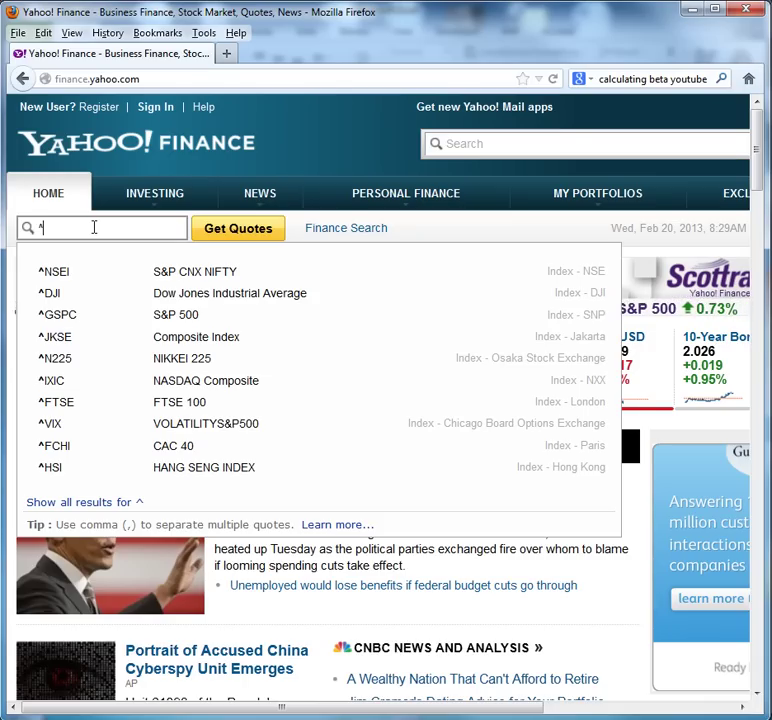
pyautogui.write('g')
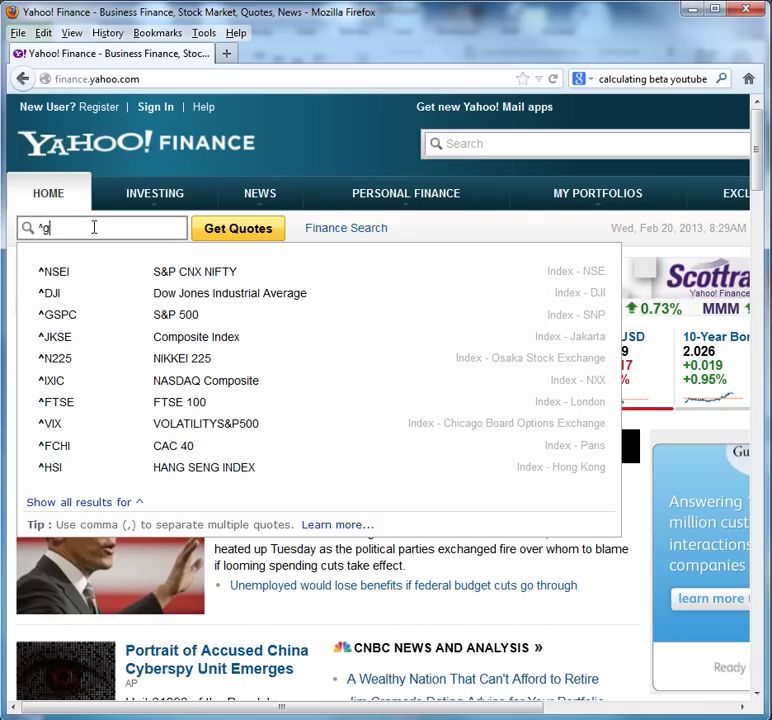
pyautogui.write('spc')
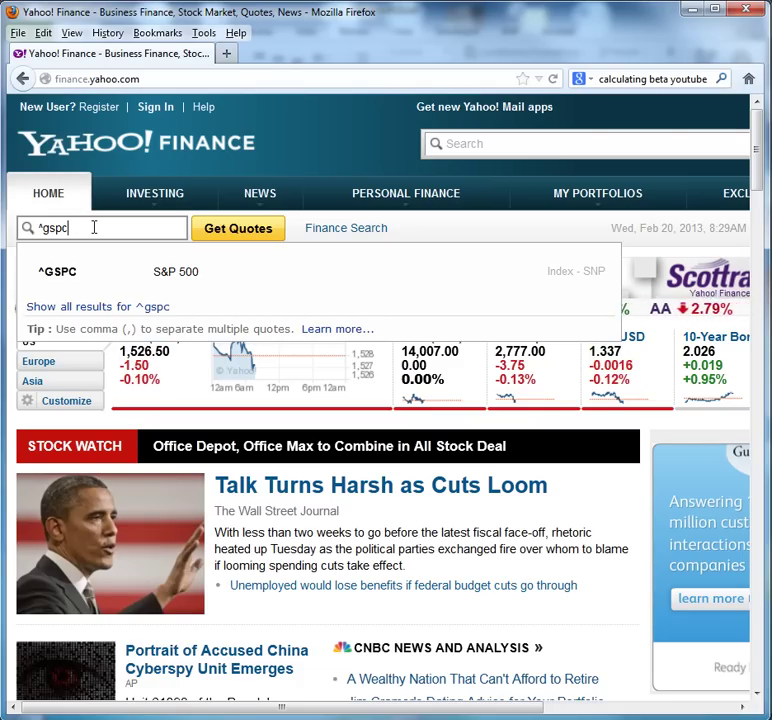
# Step: Open the S&P 500 historical prices and set the start date to Feb 20, 2010
pyautogui.click(231, 233)
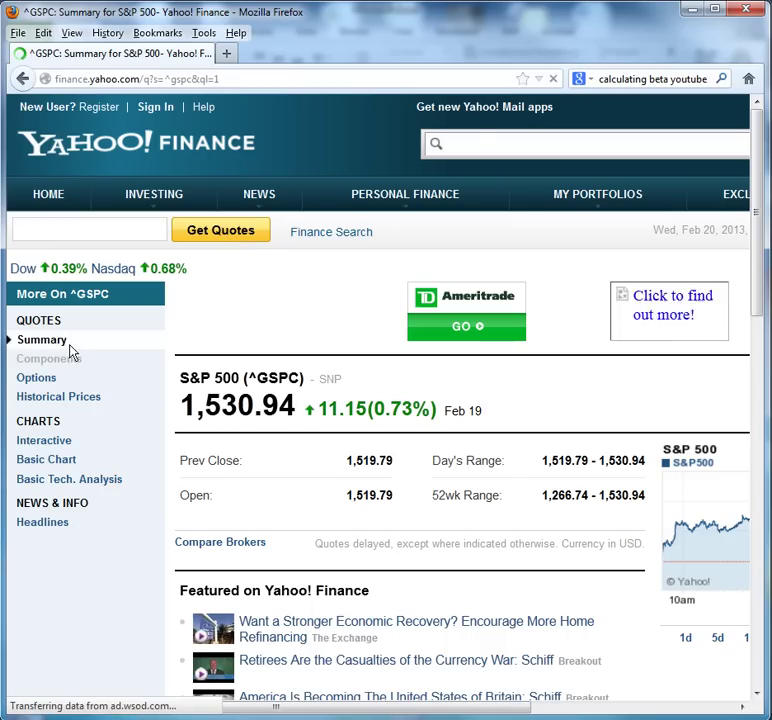
pyautogui.click(58, 400)
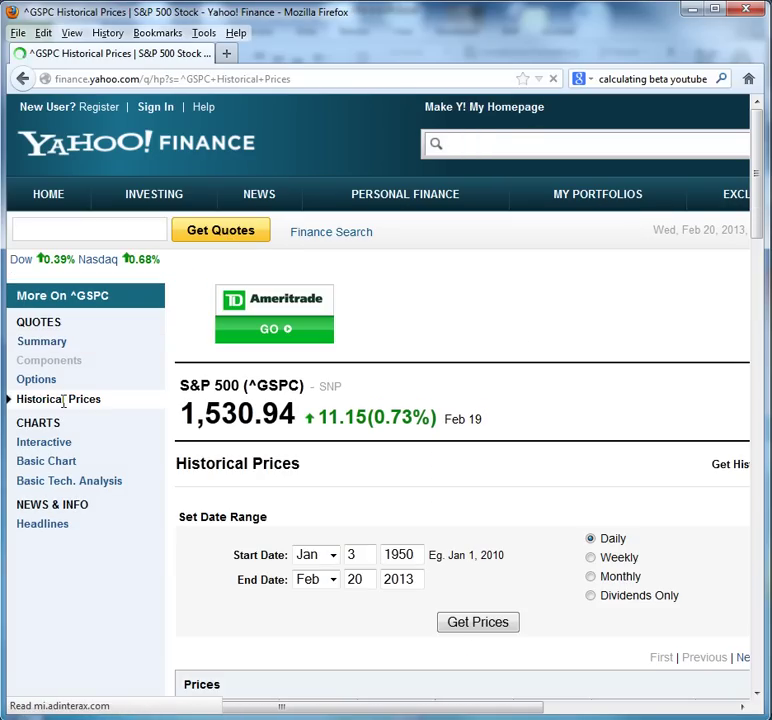
pyautogui.doubleClick(400, 555)
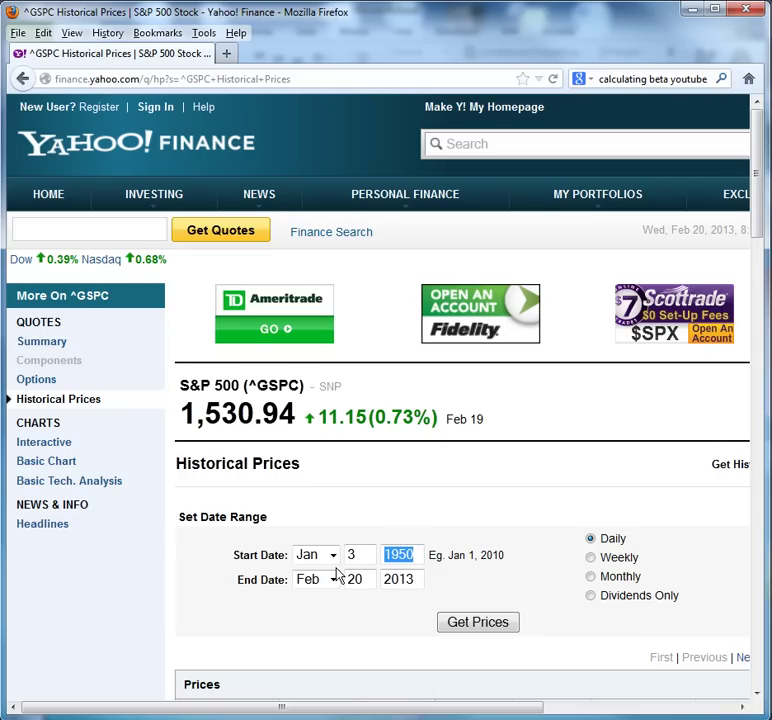
pyautogui.write('2010')
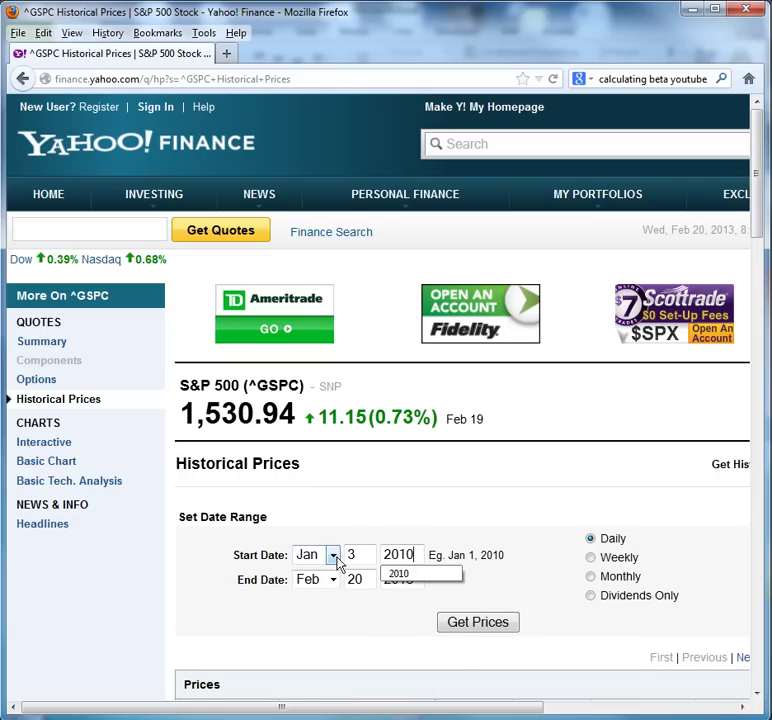
pyautogui.click(334, 558)
pyautogui.click(309, 589)
pyautogui.press('Tab')
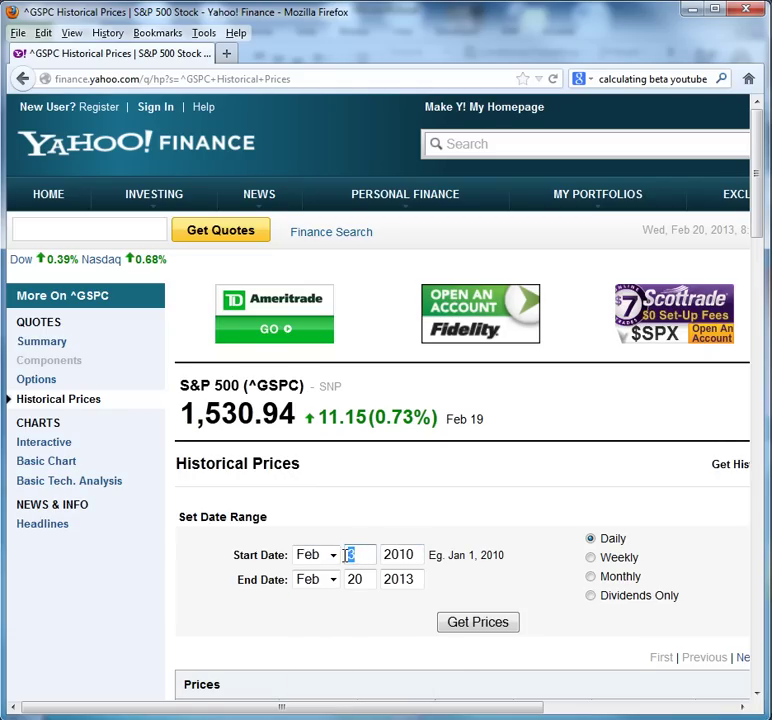
pyautogui.write('20')
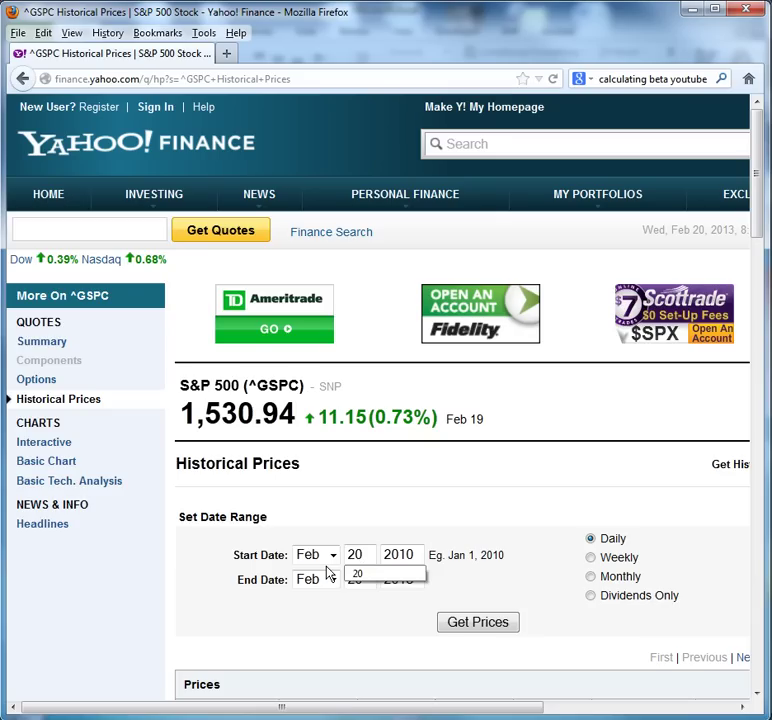
pyautogui.click(568, 538)
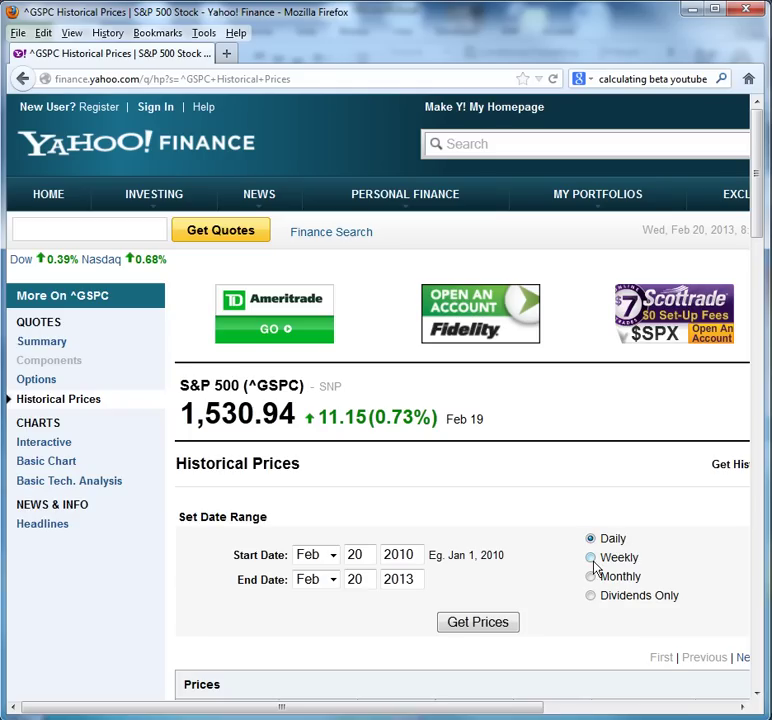
pyautogui.click(591, 558)
pyautogui.click(591, 577)
# Step: Fetch the daily prices for that range and download them into Excel as a spreadsheet
pyautogui.click(495, 630)
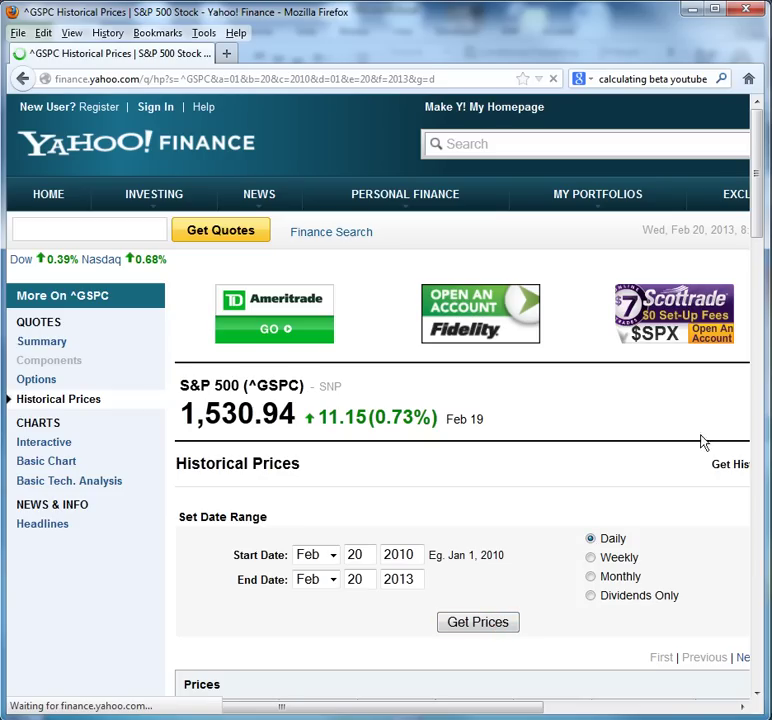
pyautogui.moveTo(760, 172); pyautogui.dragTo(758, 617)
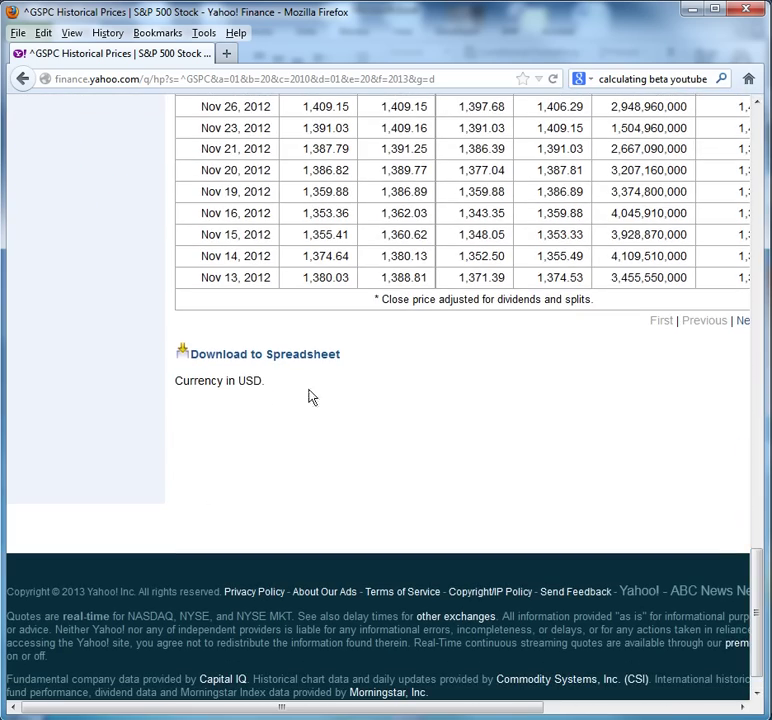
pyautogui.click(281, 358)
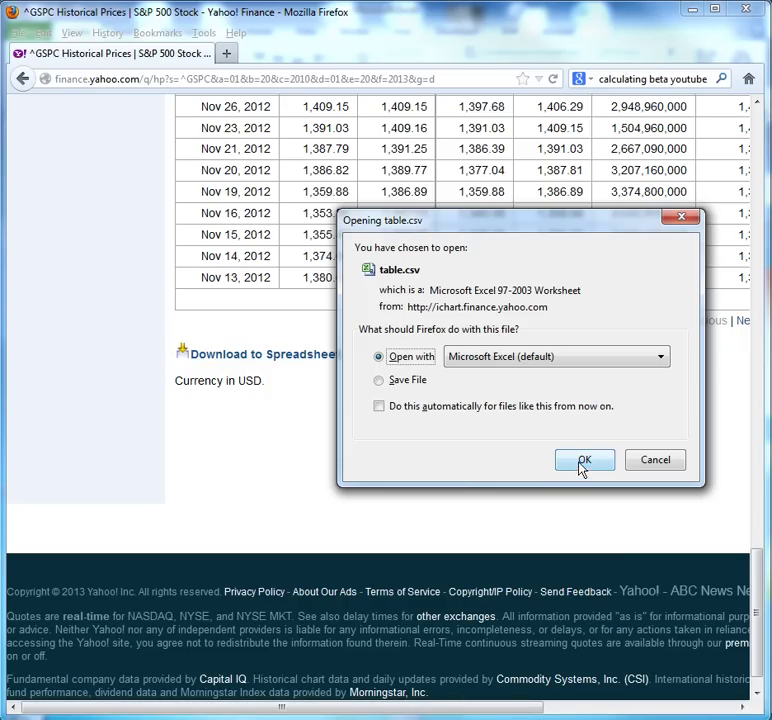
pyautogui.press('Return')
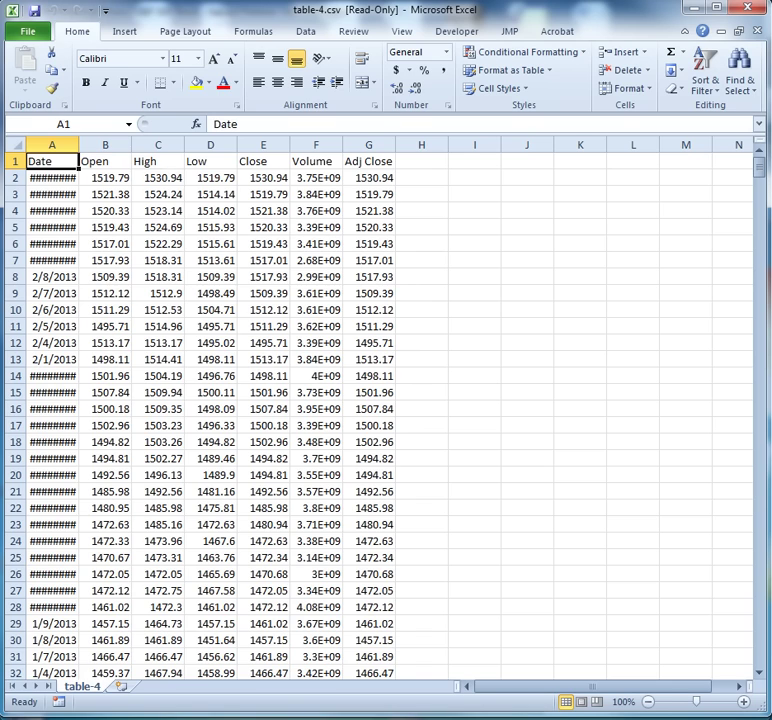
# Step: Zoom in on table-4.csv and widen column A so the dates display in full
pyautogui.click(741, 701)
pyautogui.click(741, 701)
pyautogui.click(741, 701)
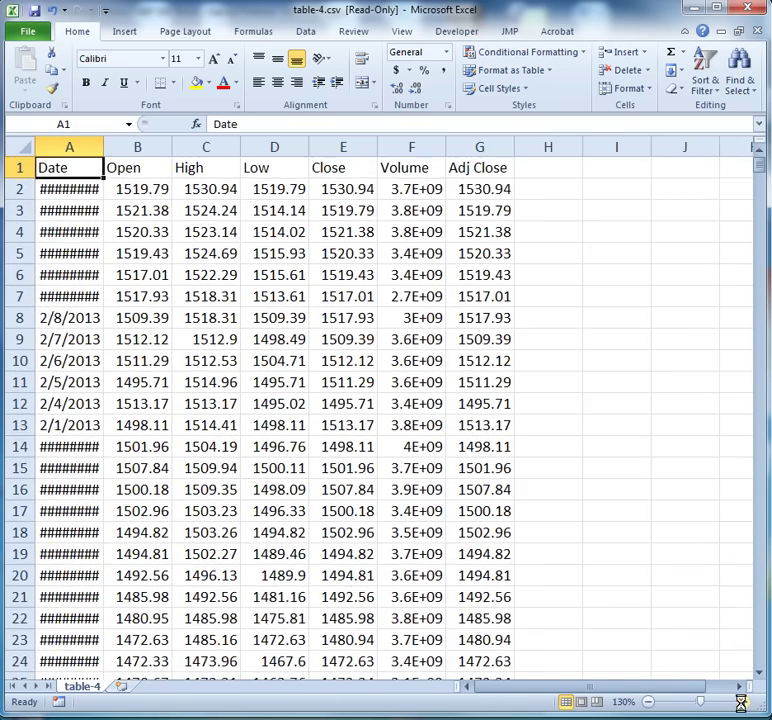
pyautogui.click(741, 701)
pyautogui.click(527, 147)
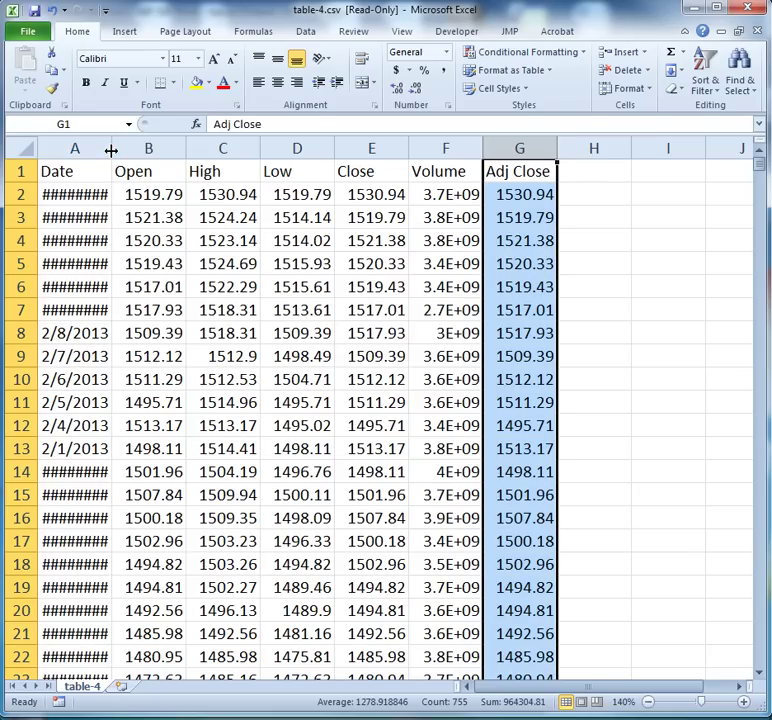
pyautogui.moveTo(110, 148); pyautogui.dragTo(126, 148)
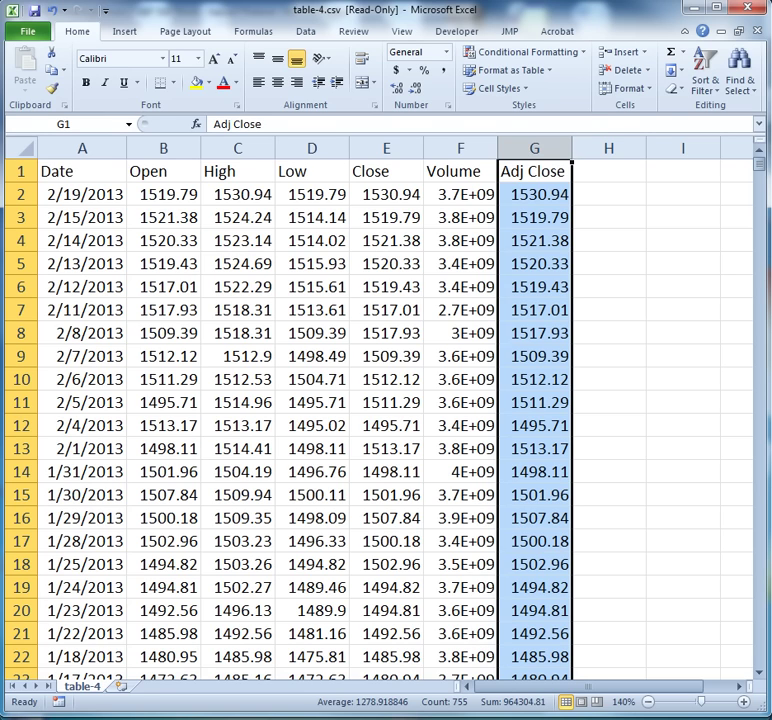
# Step: Back in Yahoo Finance, look up the GE quote and open its historical prices
pyautogui.hotkey('alt', 'Tab')
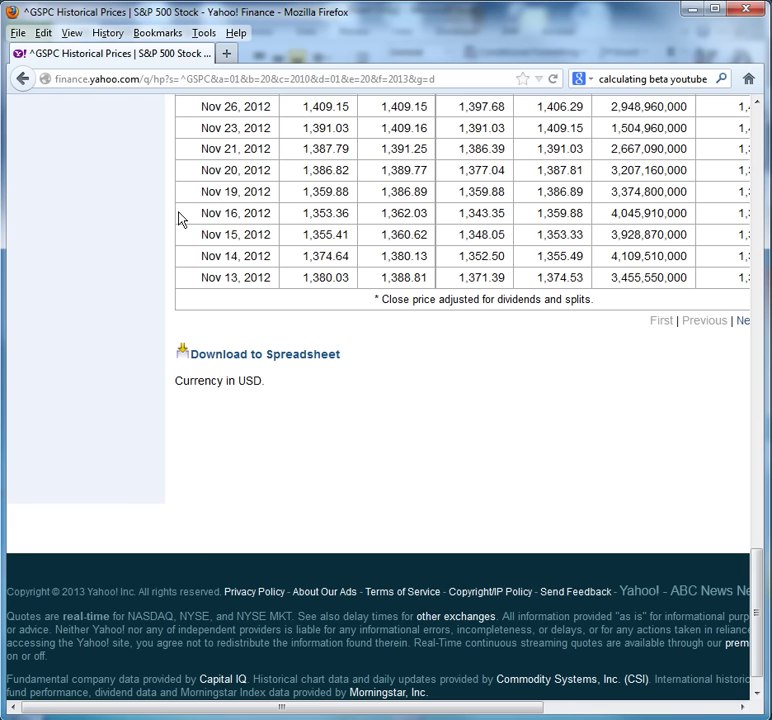
pyautogui.moveTo(757, 620); pyautogui.dragTo(750, 140)
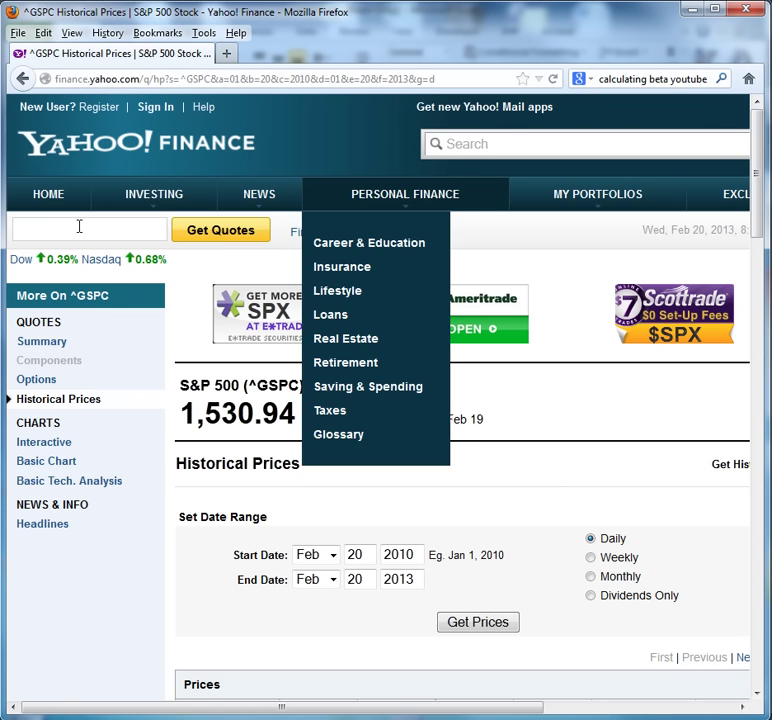
pyautogui.click(81, 227)
pyautogui.write('ge')
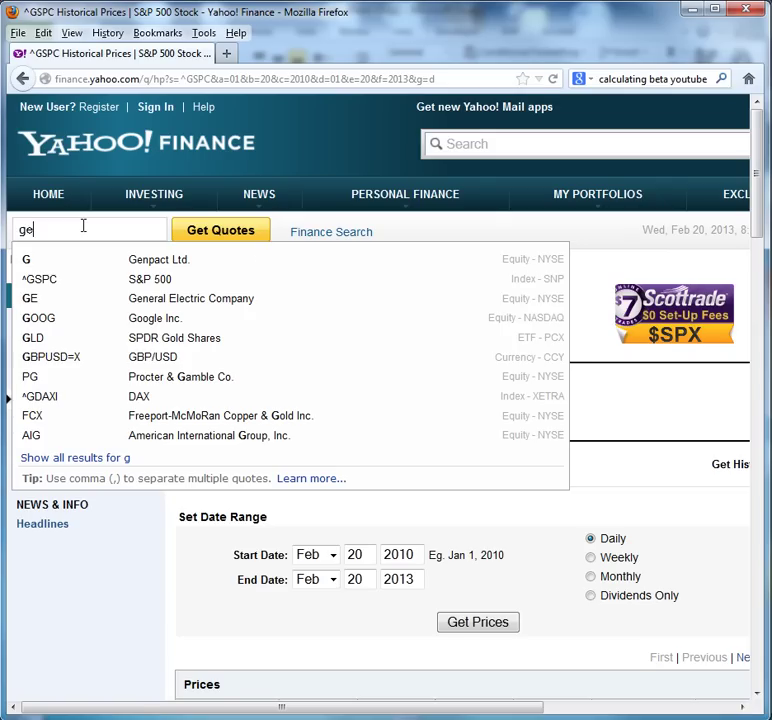
pyautogui.press('Return')
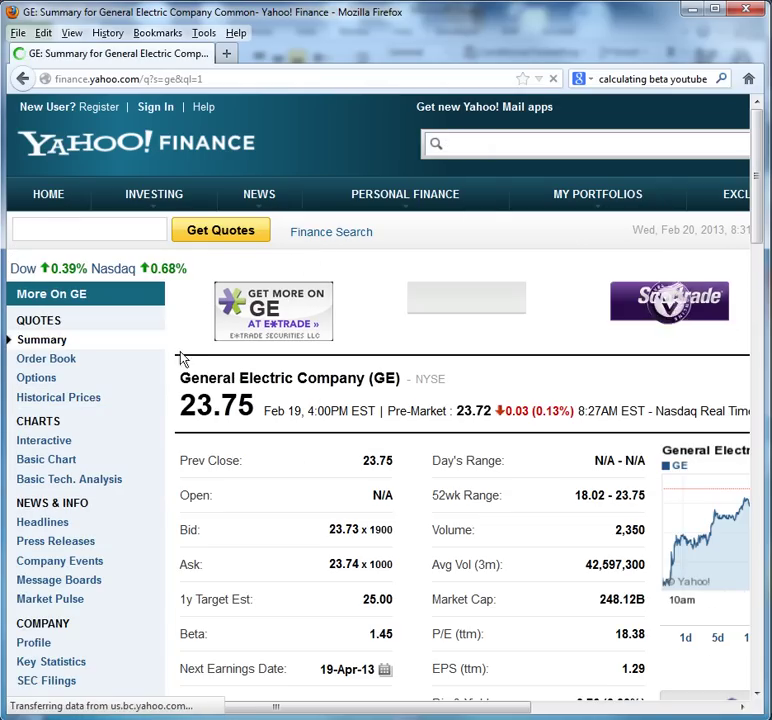
pyautogui.click(60, 400)
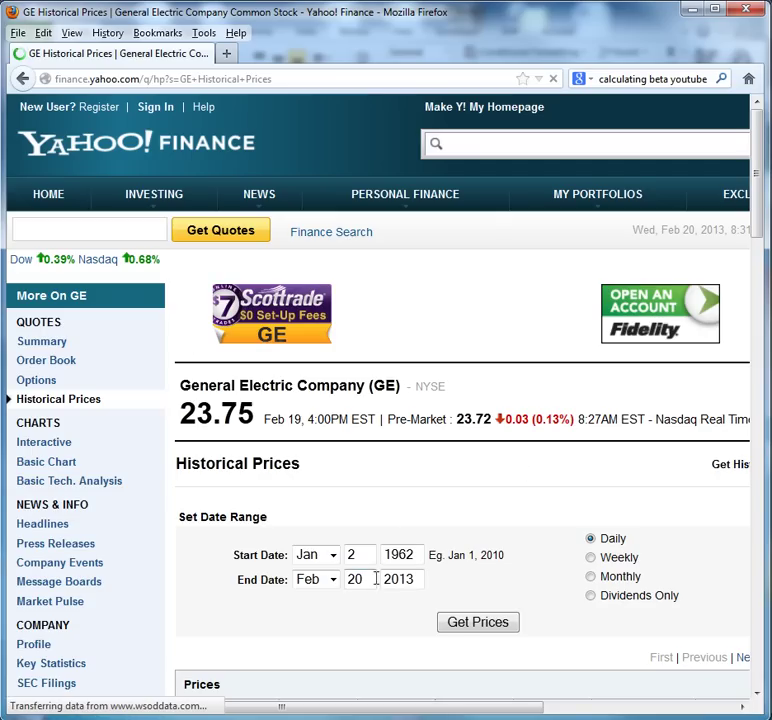
# Step: Set the GE start date to Feb 20, 2013 and request prices, which returns no data
pyautogui.write('0')
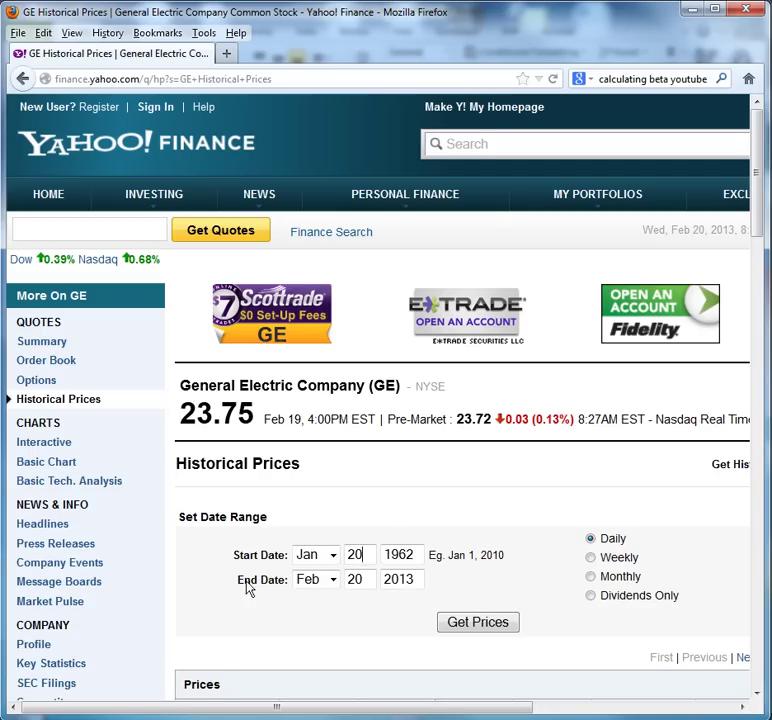
pyautogui.click(331, 556)
pyautogui.click(310, 590)
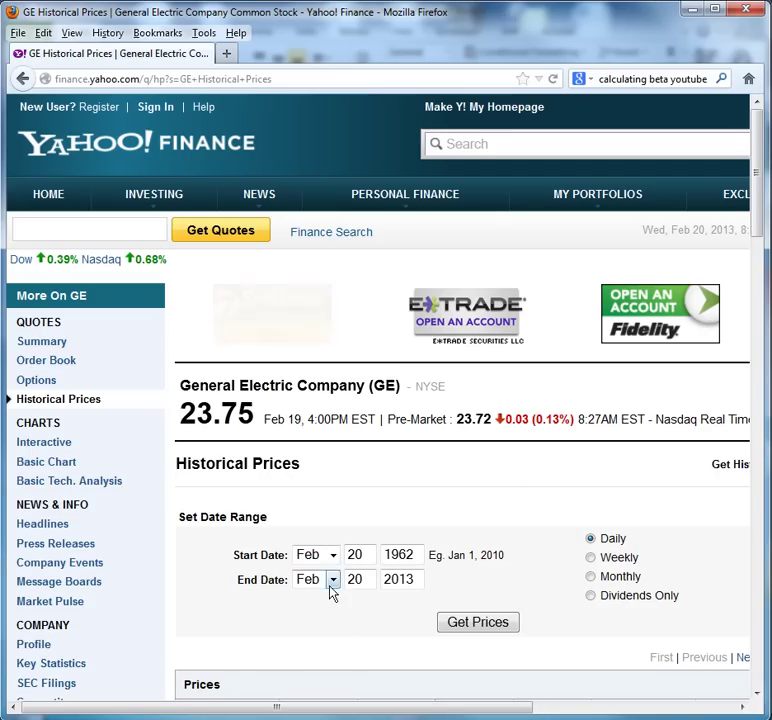
pyautogui.moveTo(430, 556); pyautogui.dragTo(340, 557)
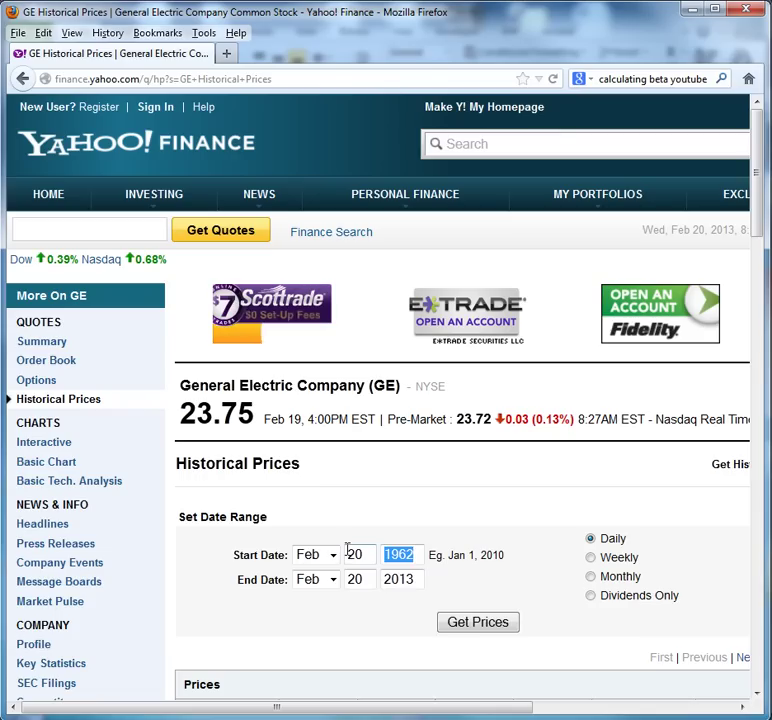
pyautogui.write('2013')
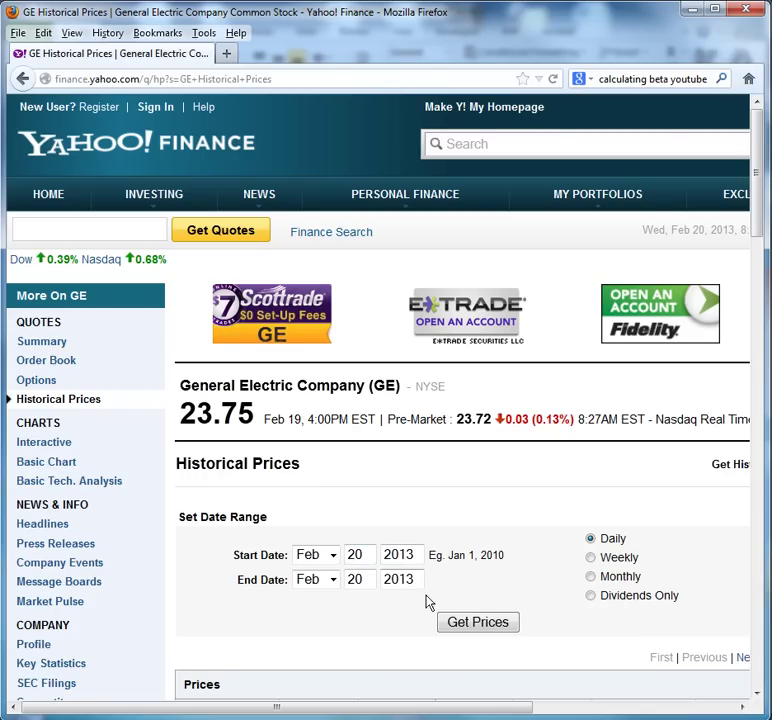
pyautogui.click(500, 624)
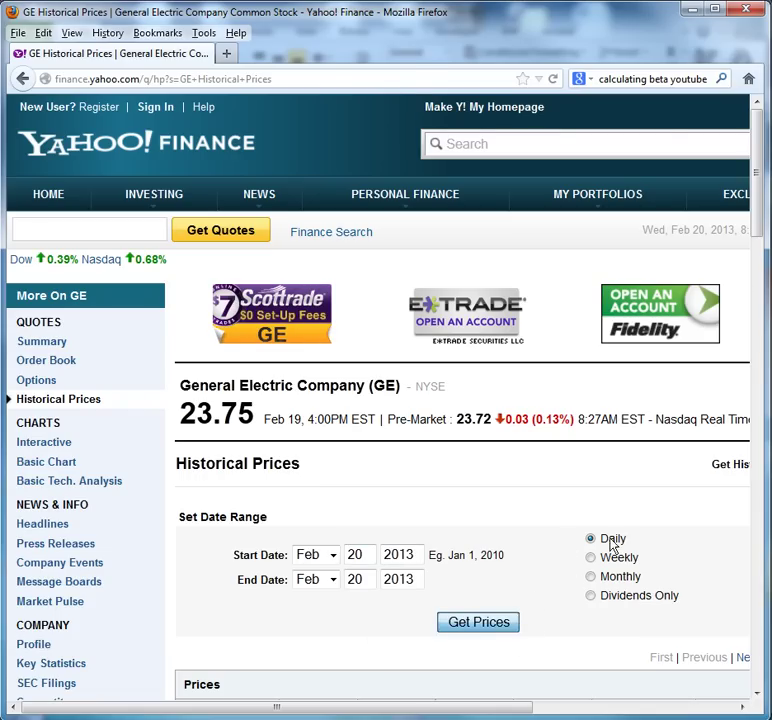
# Step: Change the GE start year to 2010, reload the Feb 2010–Feb 2013 prices, and download table.csv
pyautogui.moveTo(757, 163); pyautogui.dragTo(763, 358)
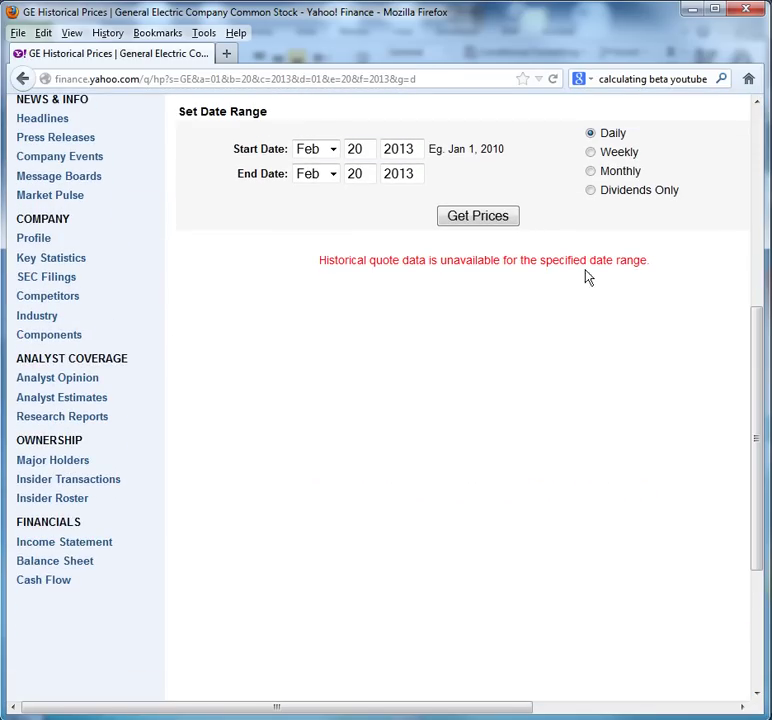
pyautogui.moveTo(424, 150); pyautogui.dragTo(373, 148)
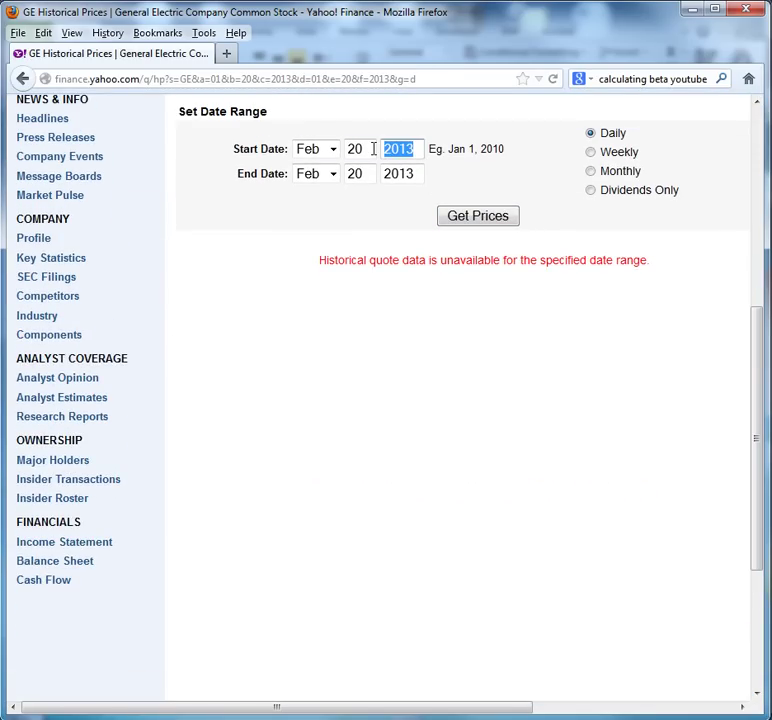
pyautogui.write('201')
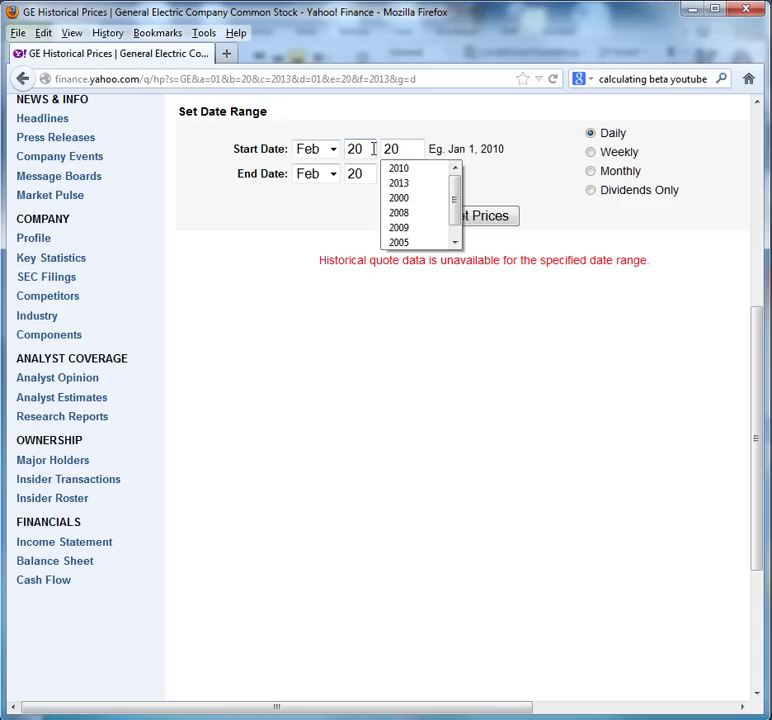
pyautogui.write('0')
pyautogui.press('BackSpace')
pyautogui.write('10')
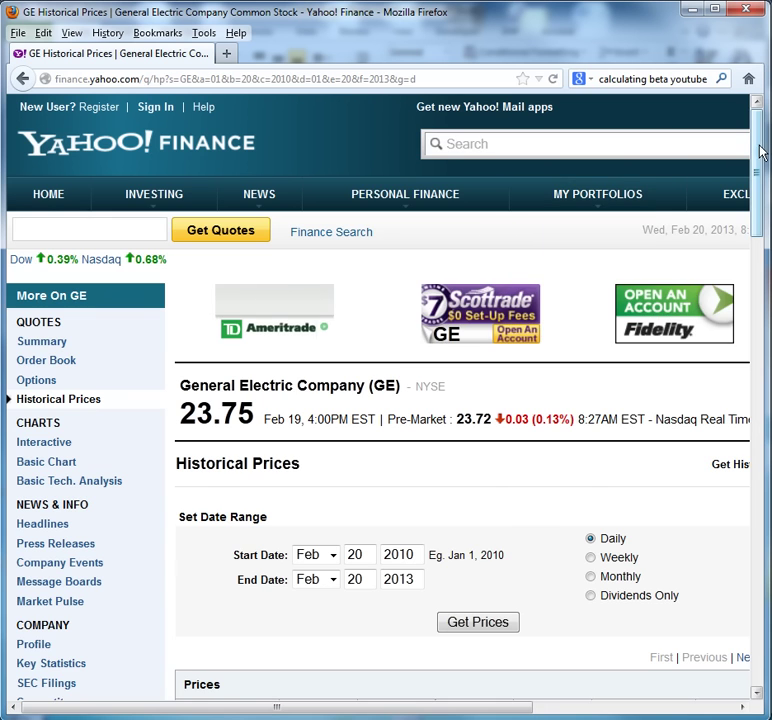
pyautogui.moveTo(755, 145); pyautogui.dragTo(752, 568)
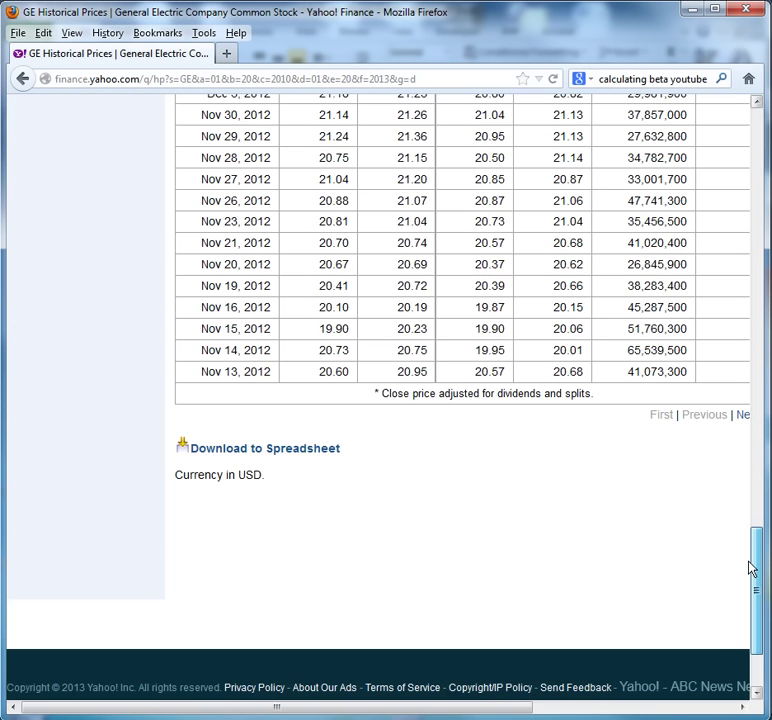
pyautogui.click(296, 451)
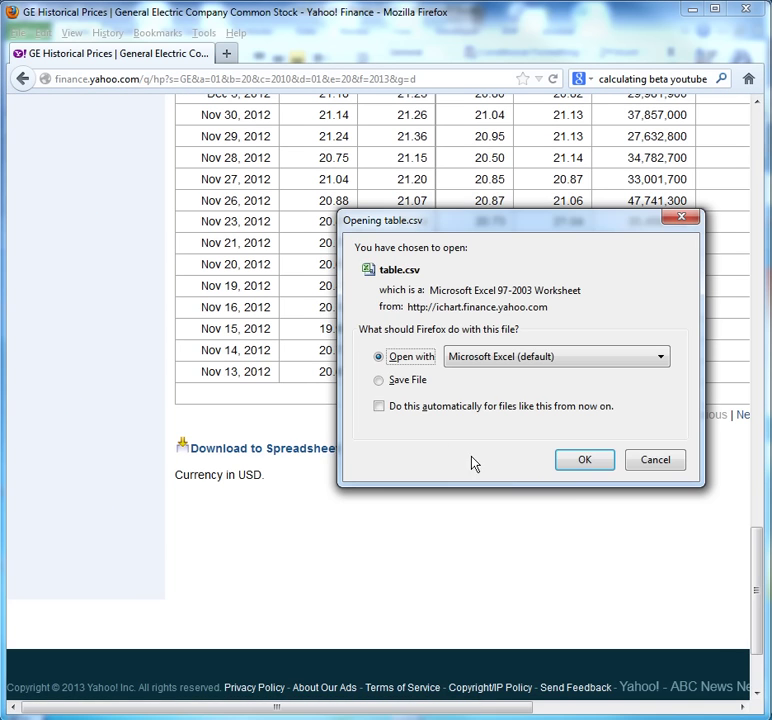
# Step: Open GE's table.csv in Excel as table-5.csv and copy its Adj Close column
pyautogui.click(586, 460)
pyautogui.hotkey('alt', 'Tab')
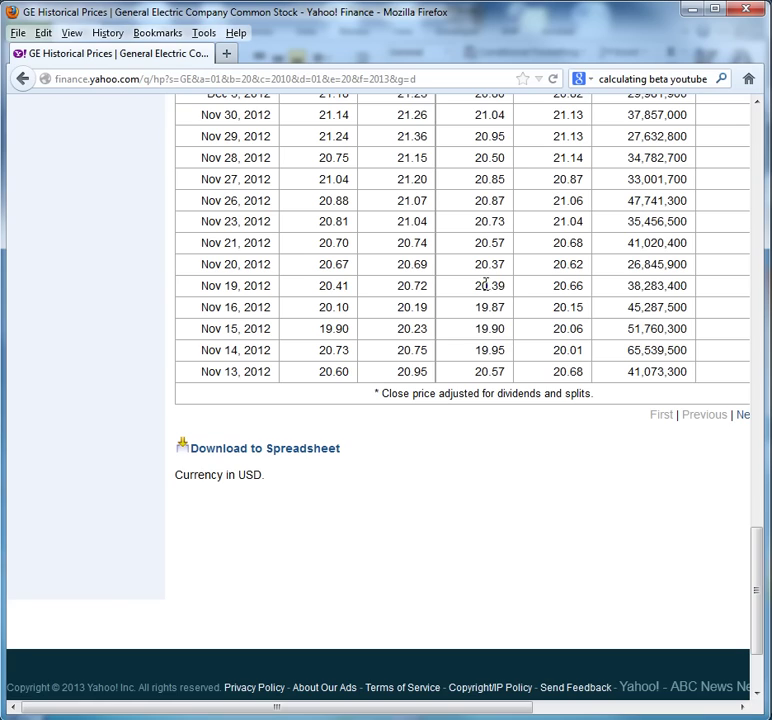
pyautogui.hotkey('alt', 'Tab')
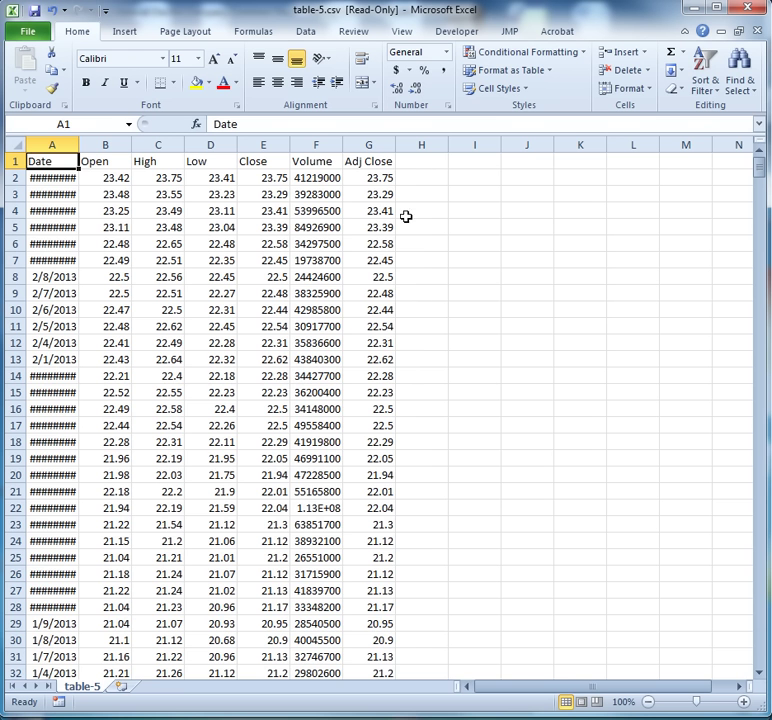
pyautogui.click(367, 144)
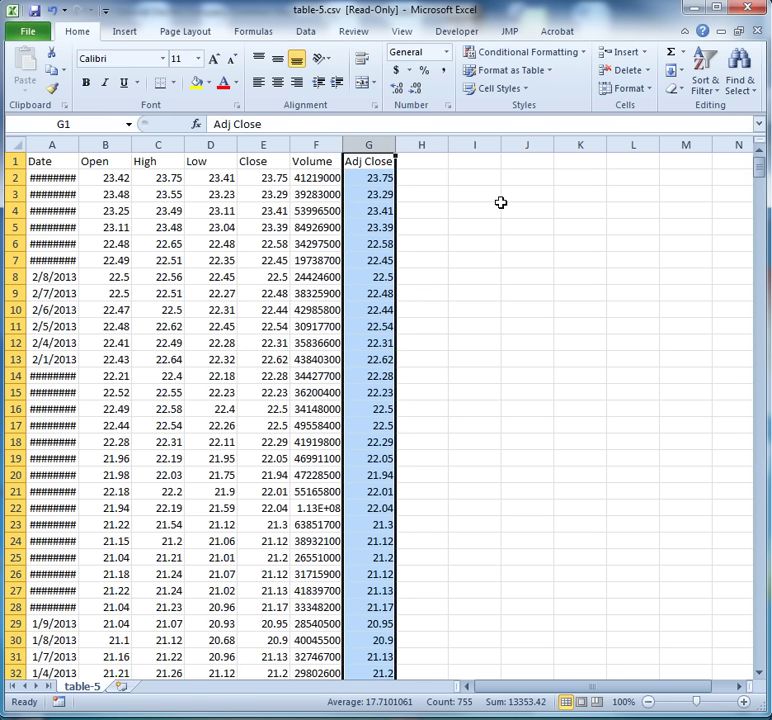
pyautogui.hotkey('ctrl', 'c')
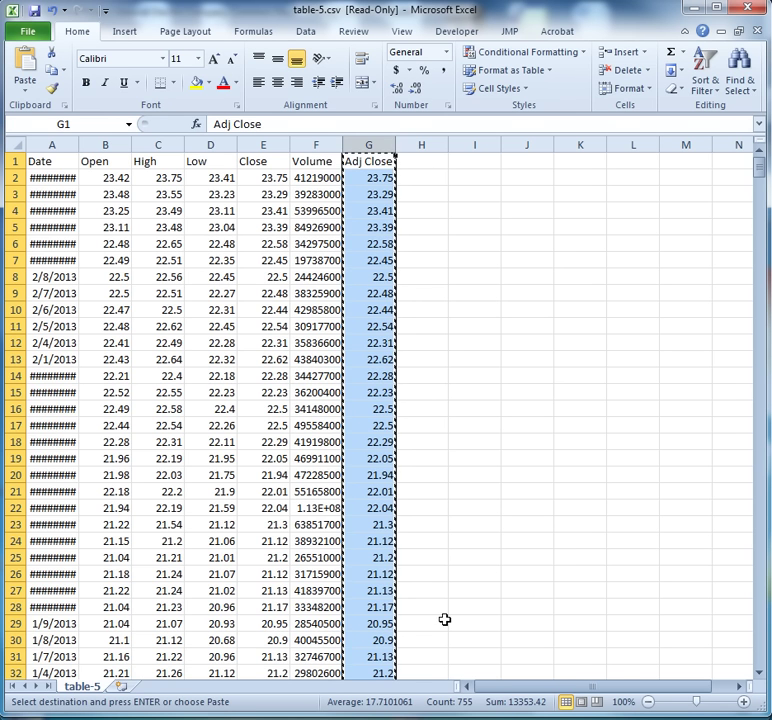
# Step: Paste the GE Adj Close prices into column H of table-4.csv
pyautogui.hotkey('ctrl', 'Tab')
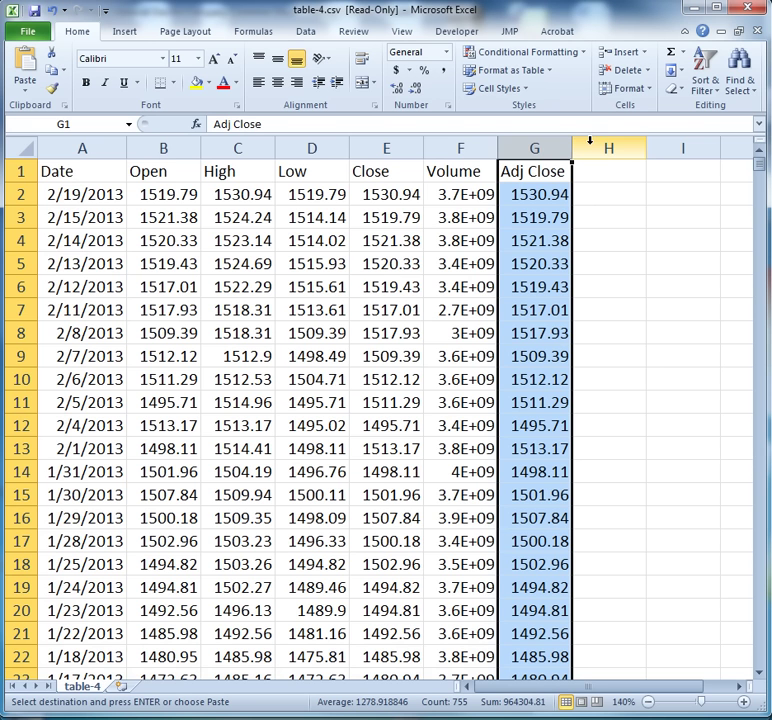
pyautogui.click(598, 168)
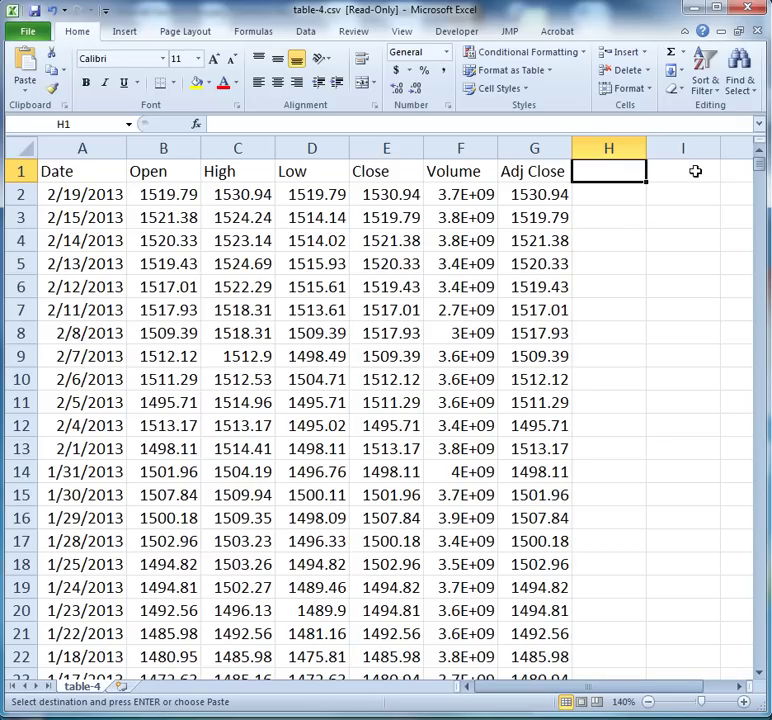
pyautogui.hotkey('ctrl', 'v')
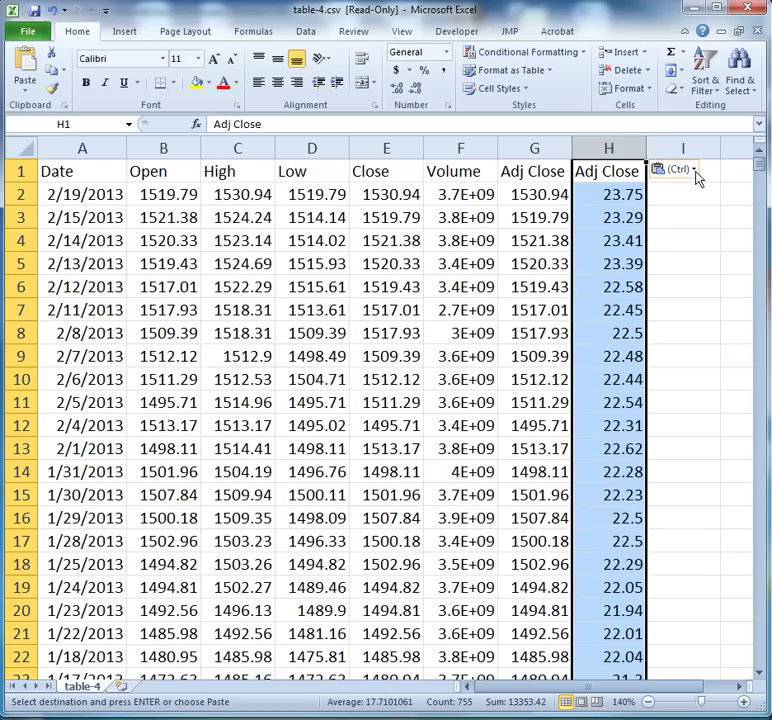
# Step: Rename the headers to GE in H1 and SP500 in G1
pyautogui.click(596, 170)
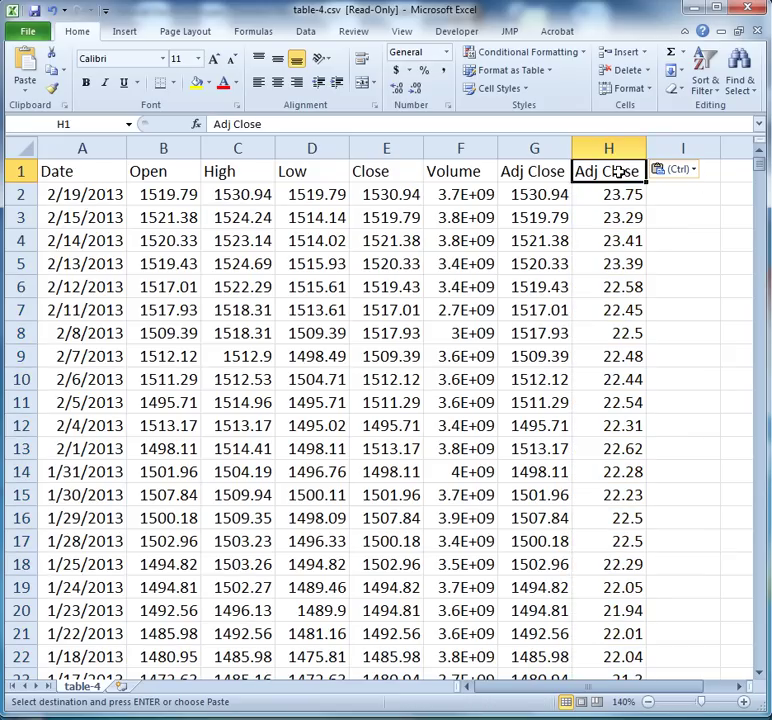
pyautogui.write('GE')
pyautogui.press('Left')
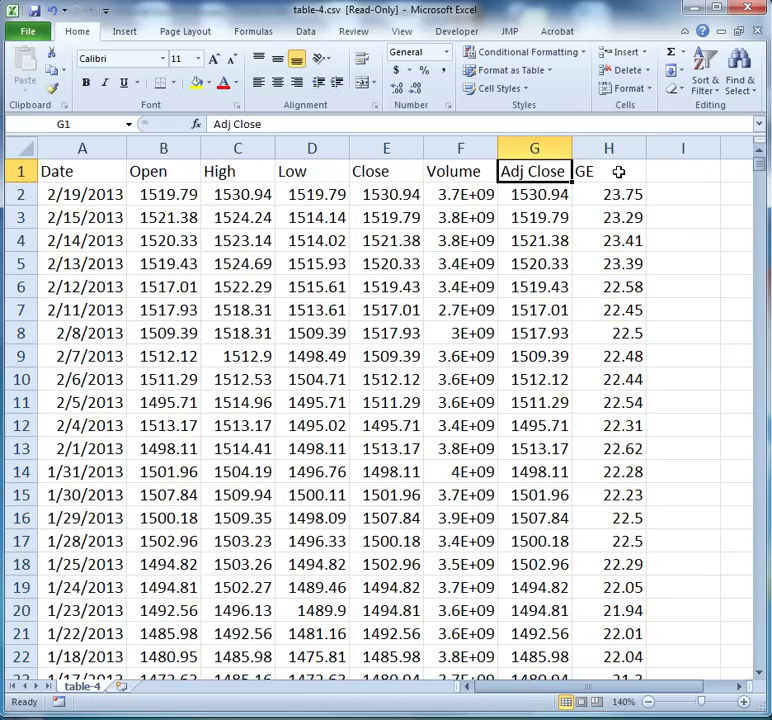
pyautogui.write('SP500')
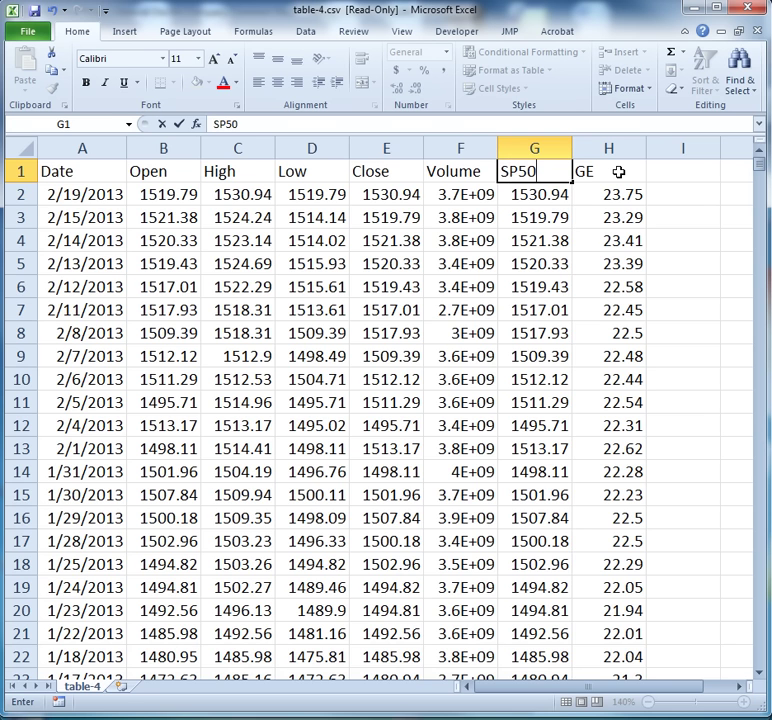
pyautogui.press('Return')
pyautogui.press('Right')
pyautogui.press('Right')
pyautogui.press('Right')
pyautogui.press('Right')
pyautogui.press('Right')
pyautogui.press('Right')
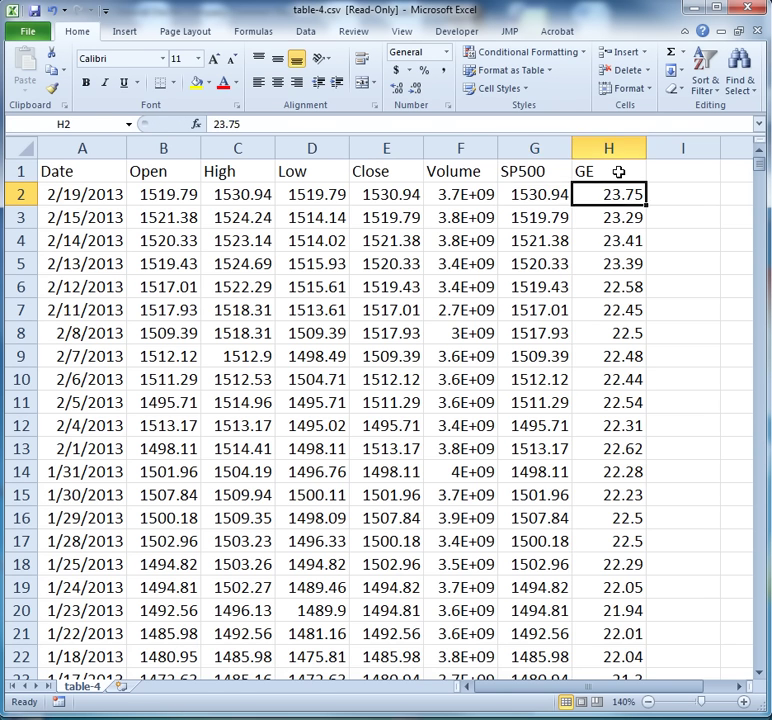
pyautogui.press('Left')
pyautogui.press('Left')
pyautogui.press('Left')
pyautogui.press('Left')
pyautogui.press('Left')
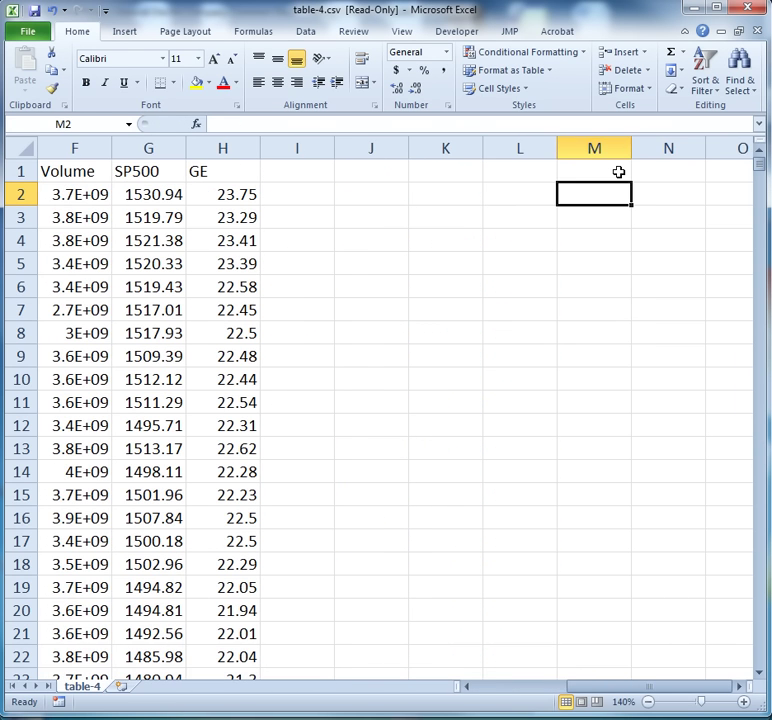
# Step: Put a formula in I1 that repeats the SP500 header from G1
pyautogui.press('Up')
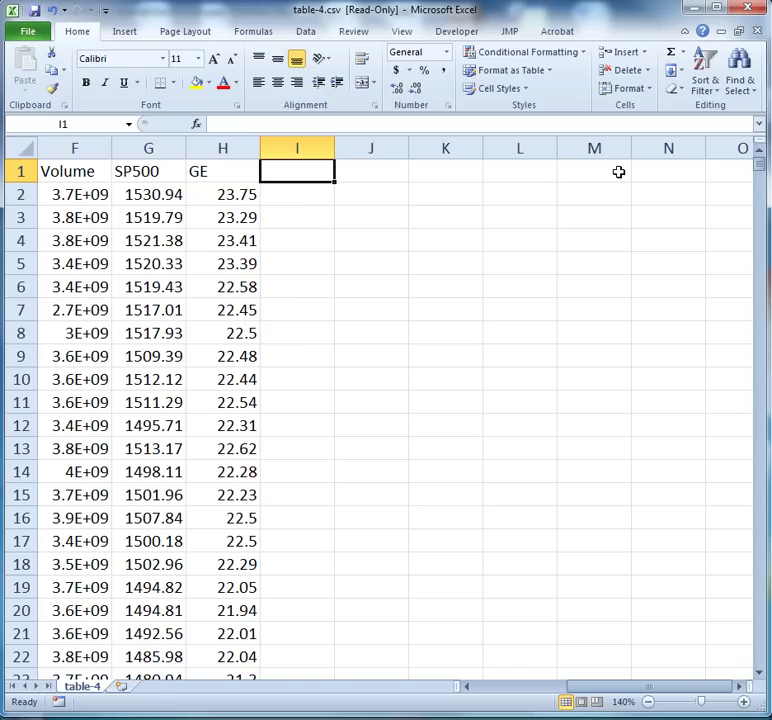
pyautogui.write('=')
pyautogui.press('Left')
pyautogui.press('Left')
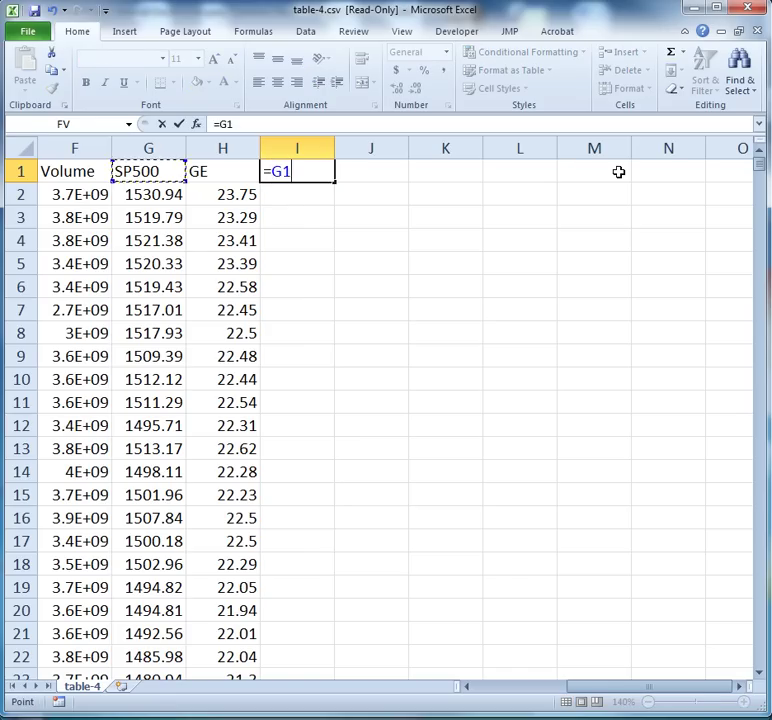
pyautogui.press('Return')
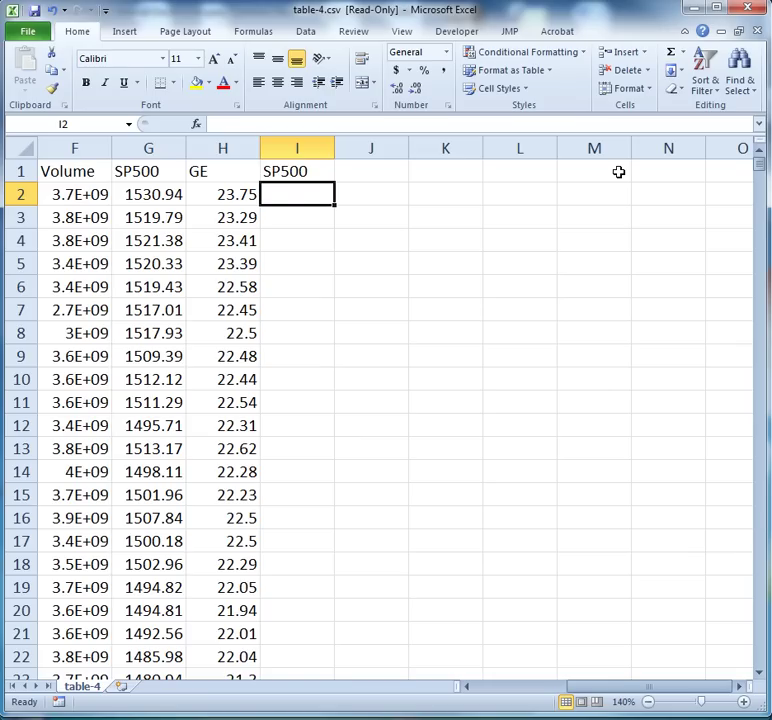
# Step: Enter the SP500 return formula =G2/G3-1 in I2, giving 0.00734
pyautogui.write('=')
pyautogui.press('Left')
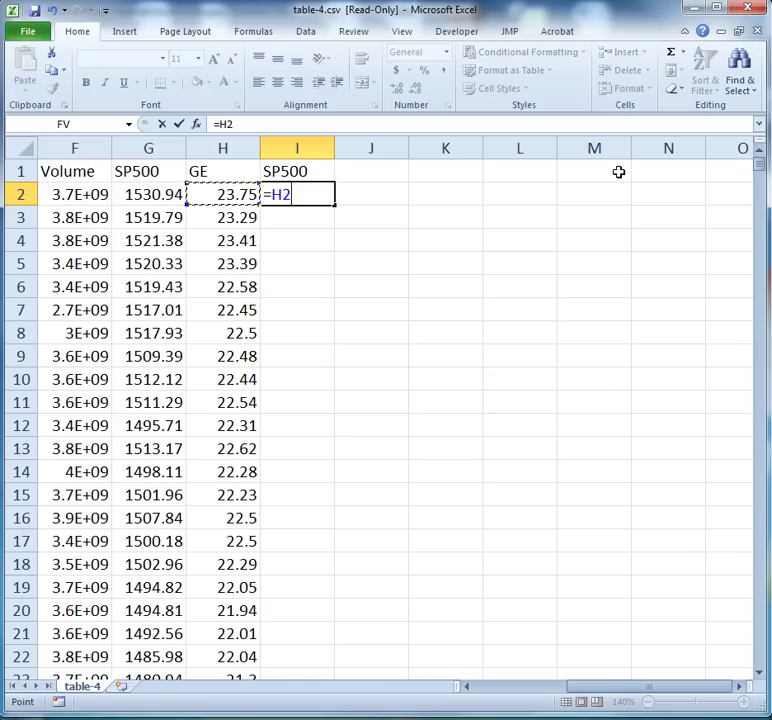
pyautogui.press('Left')
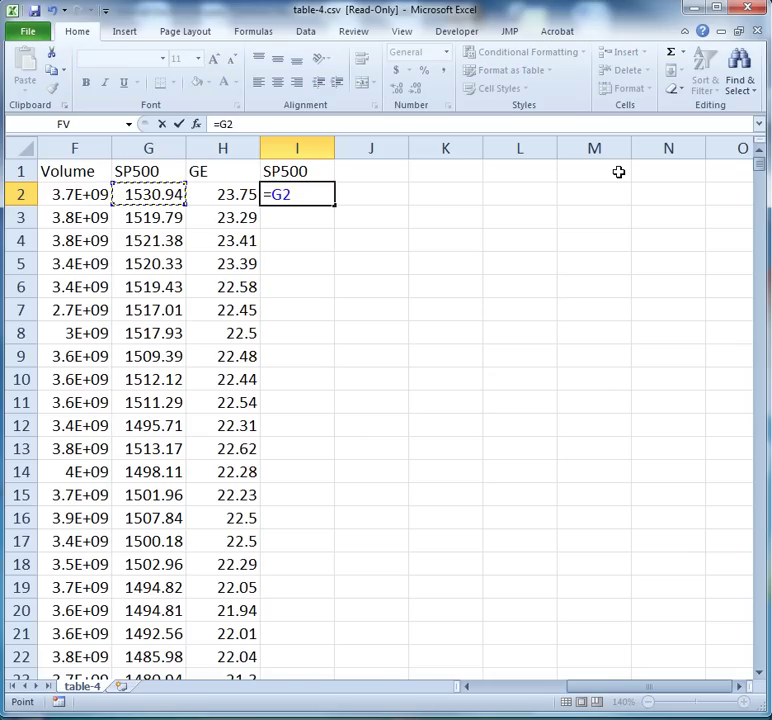
pyautogui.write('/')
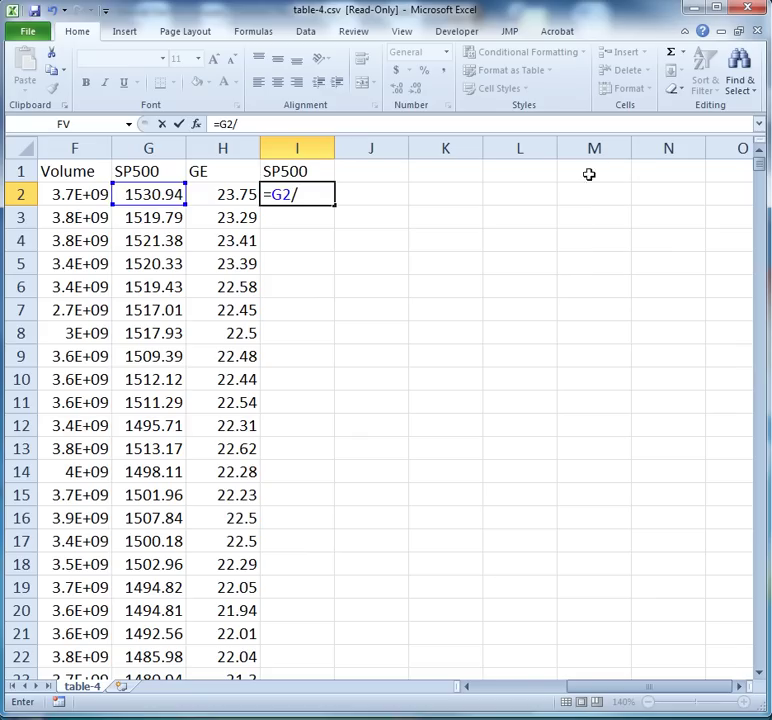
pyautogui.click(176, 218)
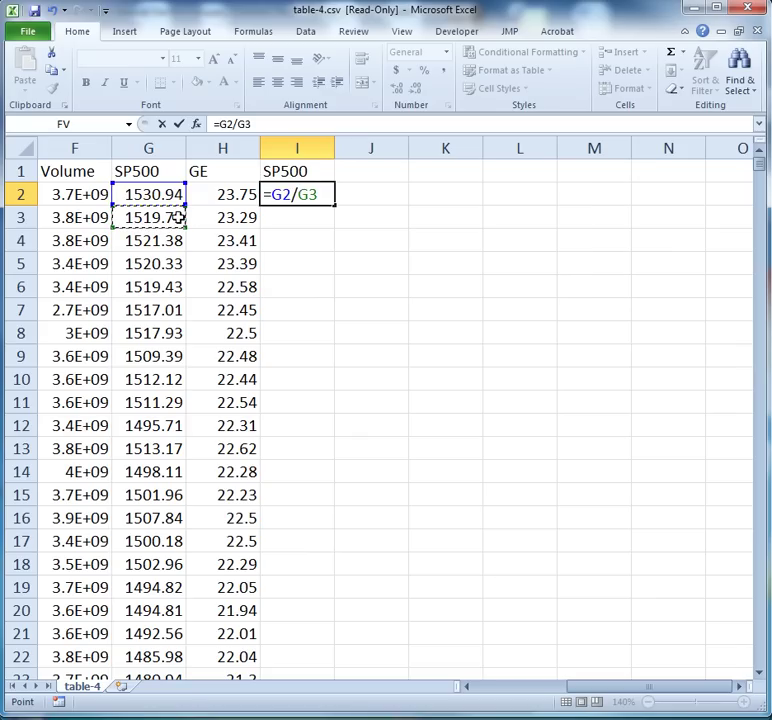
pyautogui.write('-1')
pyautogui.press('Return')
pyautogui.press('Up')
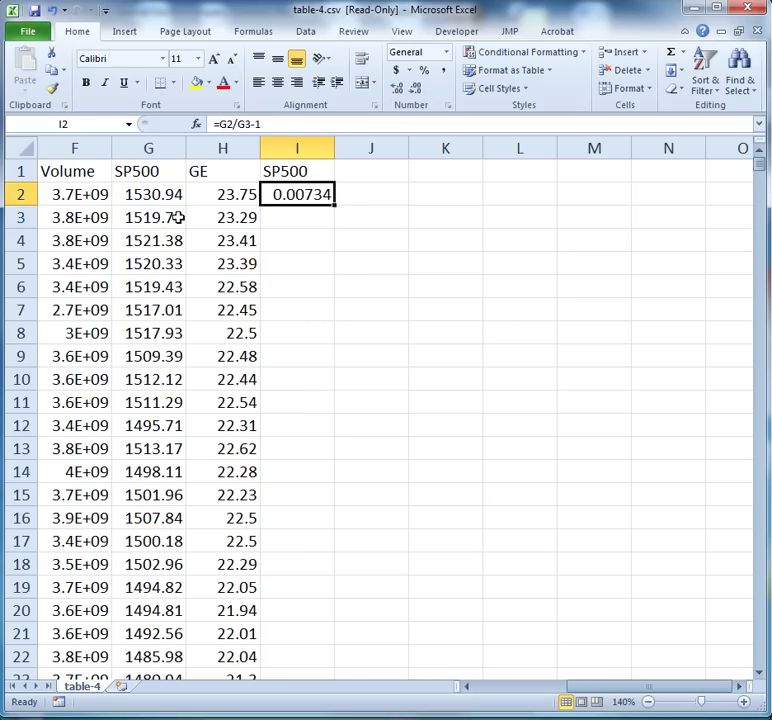
pyautogui.press('Up')
# Step: Copy the I1 header formula to J1 and the I2 return formula to J2
pyautogui.hotkey('ctrl', 'c')
pyautogui.press('Right')
pyautogui.press('Return')
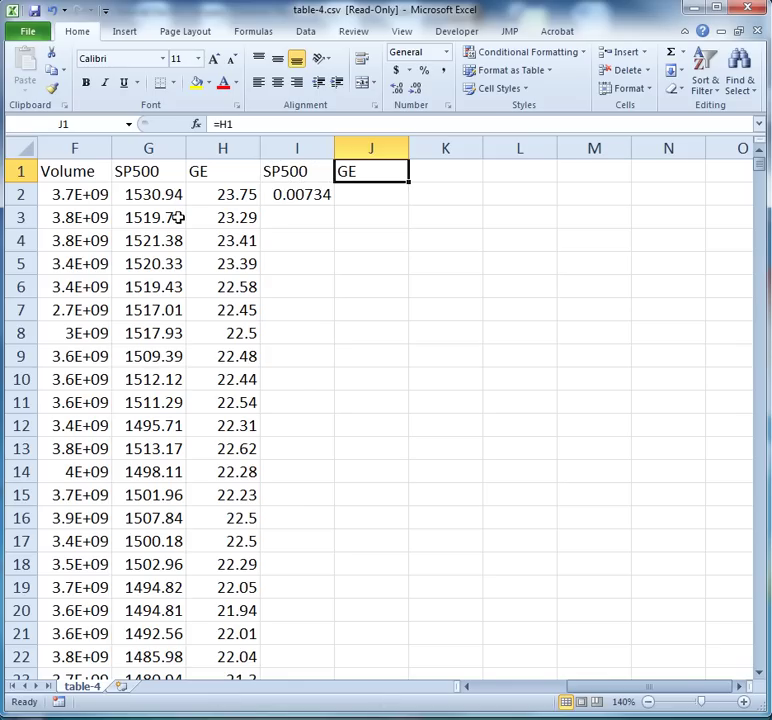
pyautogui.press('Down')
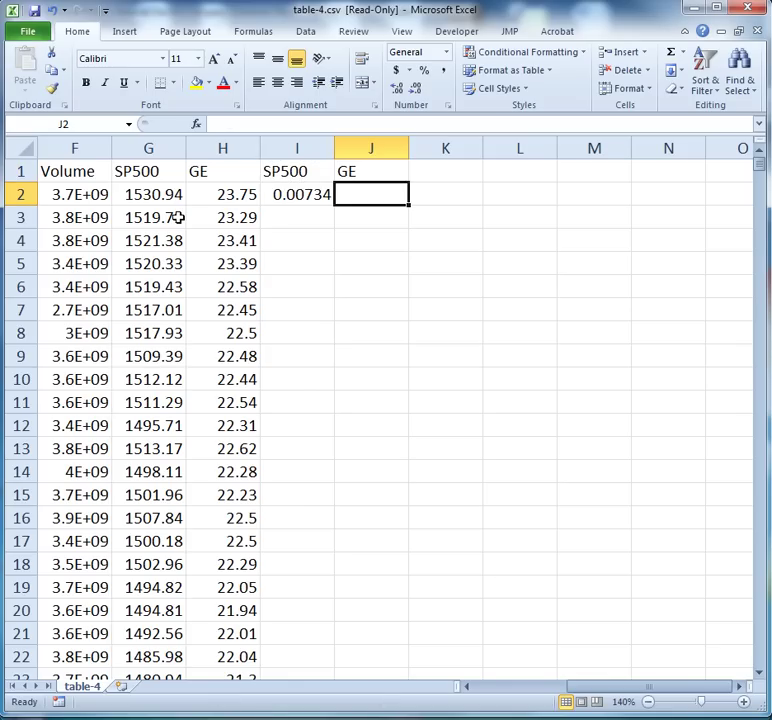
pyautogui.press('Left')
pyautogui.hotkey('ctrl', 'c')
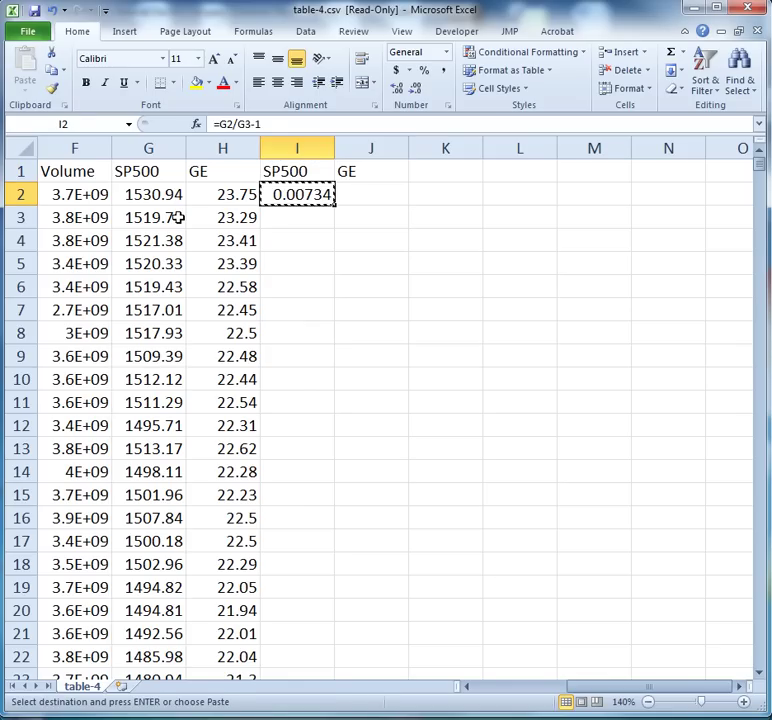
pyautogui.press('Right')
pyautogui.press('Return')
# Step: Fill the I2:J2 return formulas down both columns to row 755
pyautogui.press('Left')
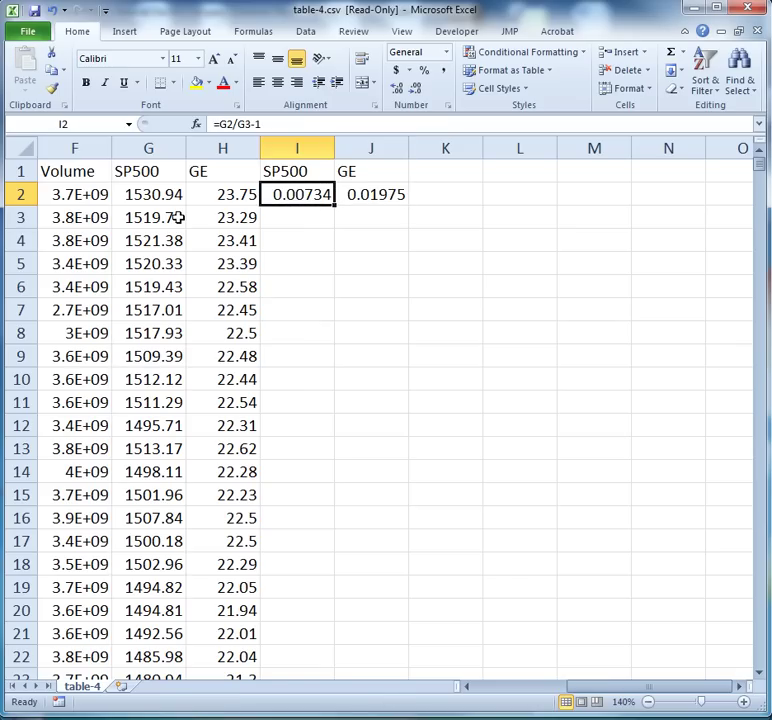
pyautogui.hotkey('shift', 'Right')
pyautogui.hotkey('ctrl', 'c')
pyautogui.press('Down')
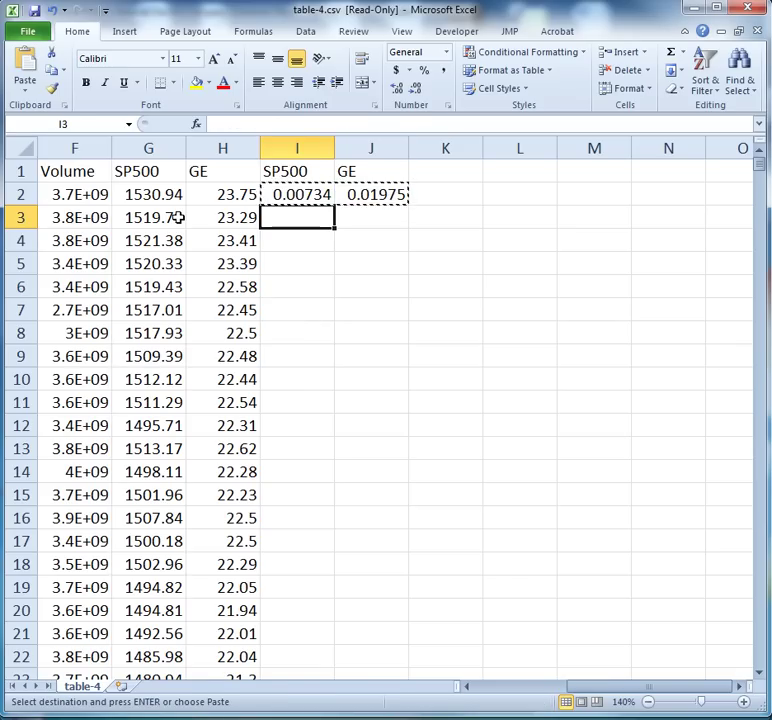
pyautogui.hotkey('shift', 'Down')
pyautogui.hotkey('shift', 'Down')
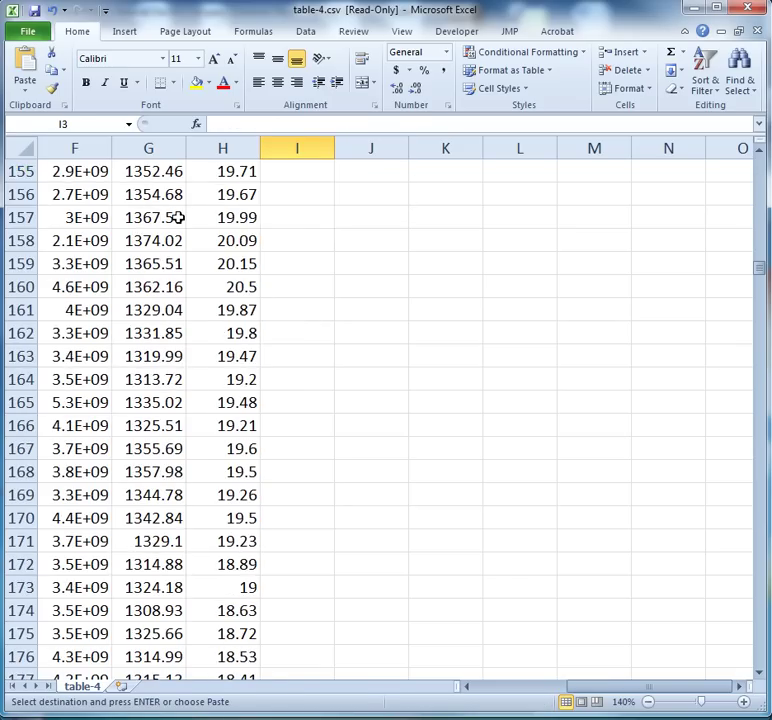
pyautogui.hotkey('shift', 'Down')
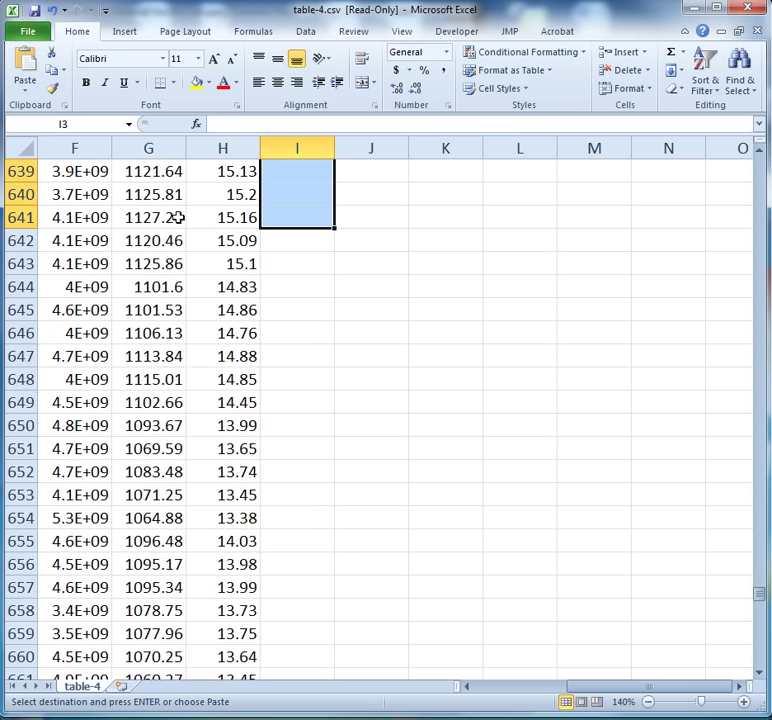
pyautogui.hotkey('shift', 'Up')
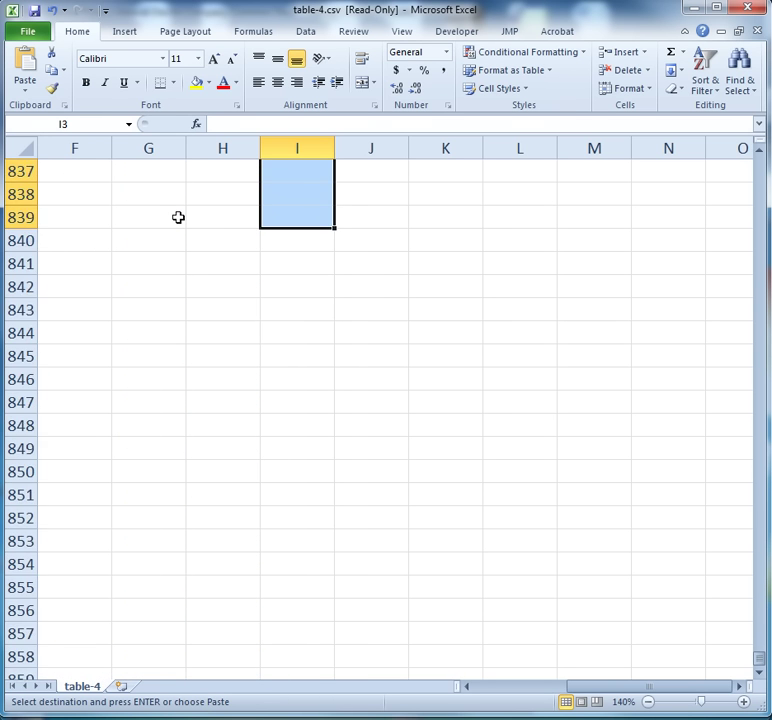
pyautogui.hotkey('shift', 'Down')
pyautogui.hotkey('shift', 'Down')
pyautogui.hotkey('shift', 'Down')
pyautogui.hotkey('shift', 'Down')
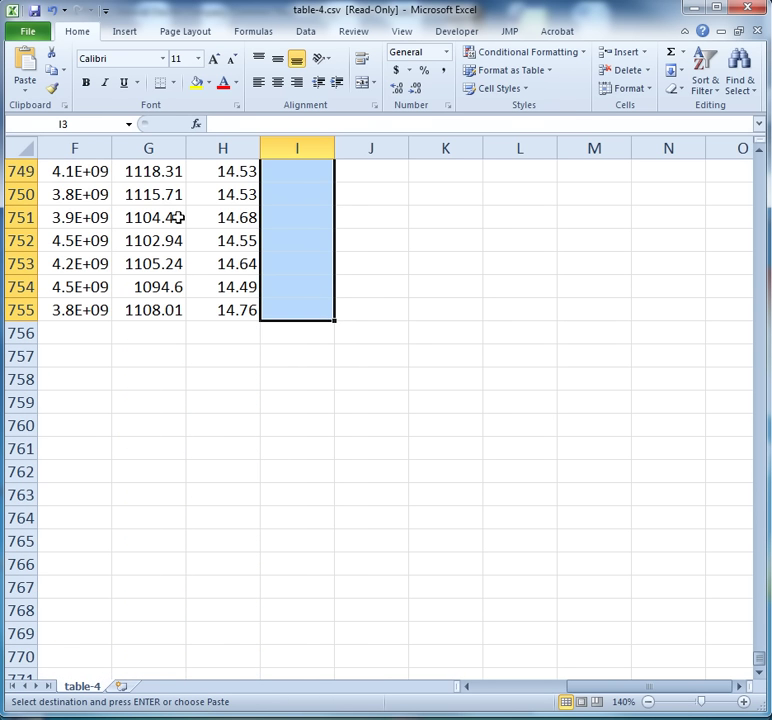
pyautogui.hotkey('ctrl', 'v')
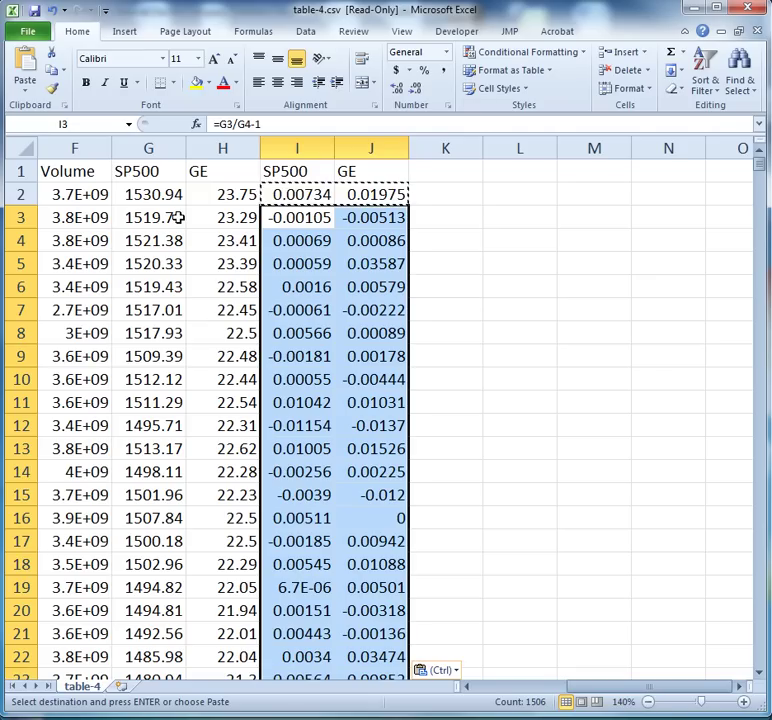
pyautogui.click(429, 212)
# Step: Select I1:J754, the SP500 and GE return columns without the #DIV/0! last row
pyautogui.click(443, 171)
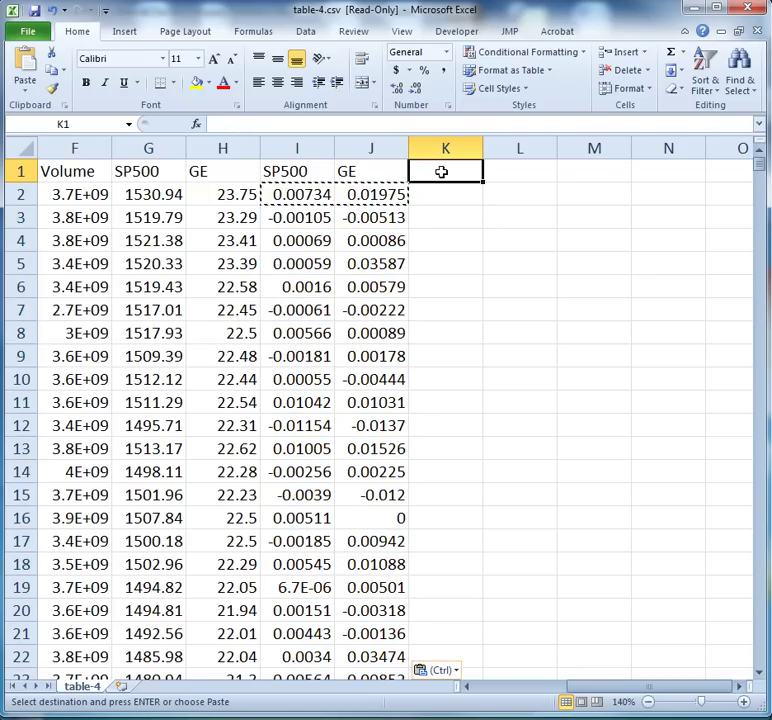
pyautogui.press('Escape')
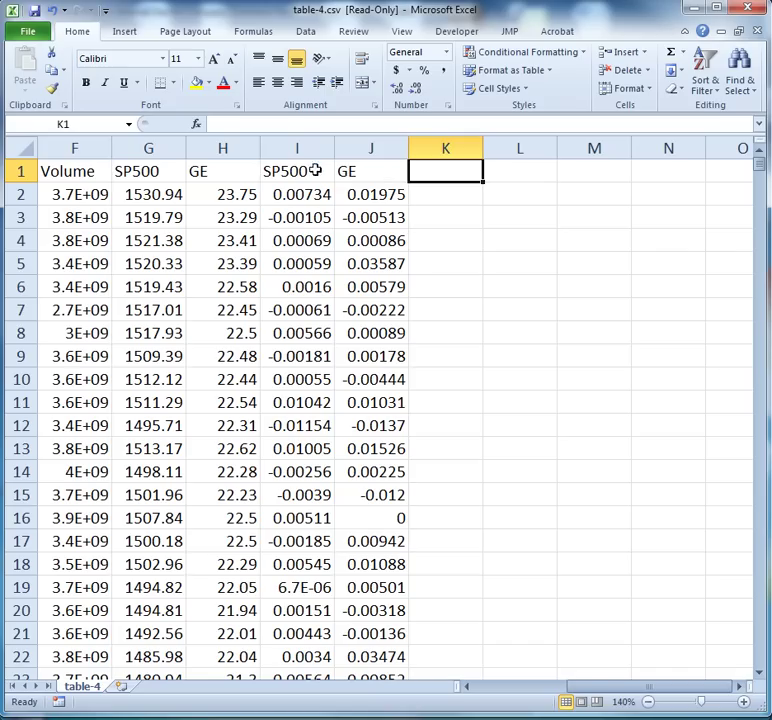
pyautogui.click(300, 171)
pyautogui.moveTo(303, 171); pyautogui.dragTo(349, 171)
pyautogui.click(312, 140)
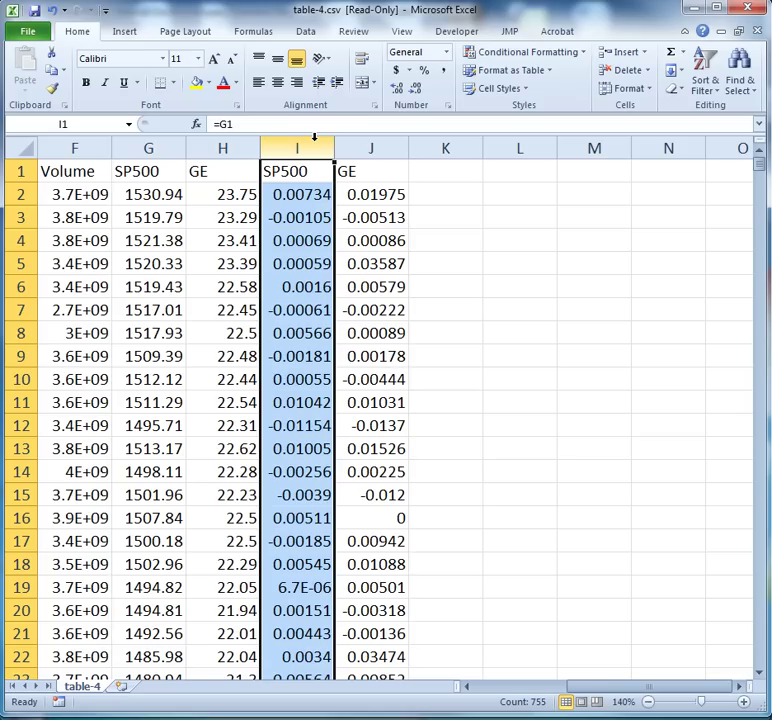
pyautogui.click(390, 138)
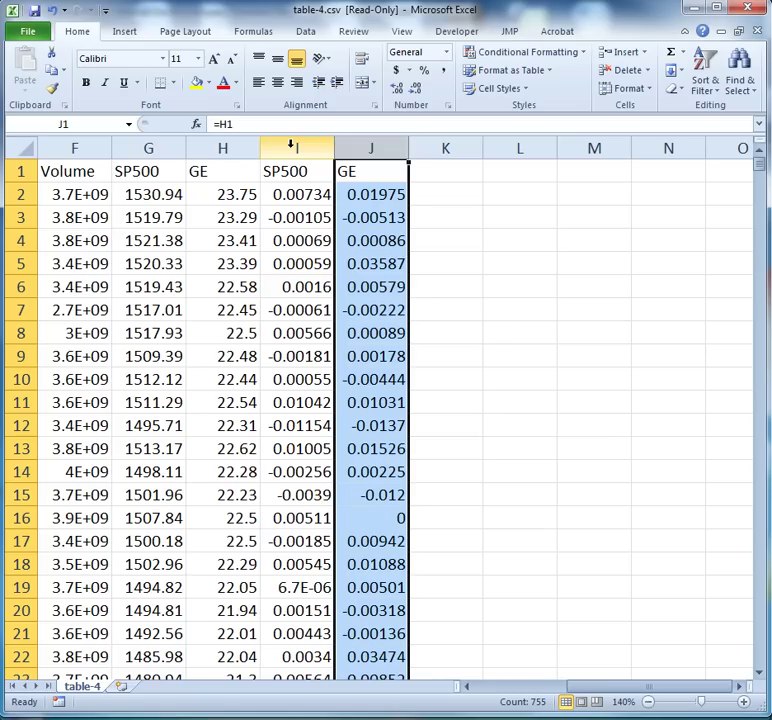
pyautogui.moveTo(295, 172); pyautogui.dragTo(357, 188)
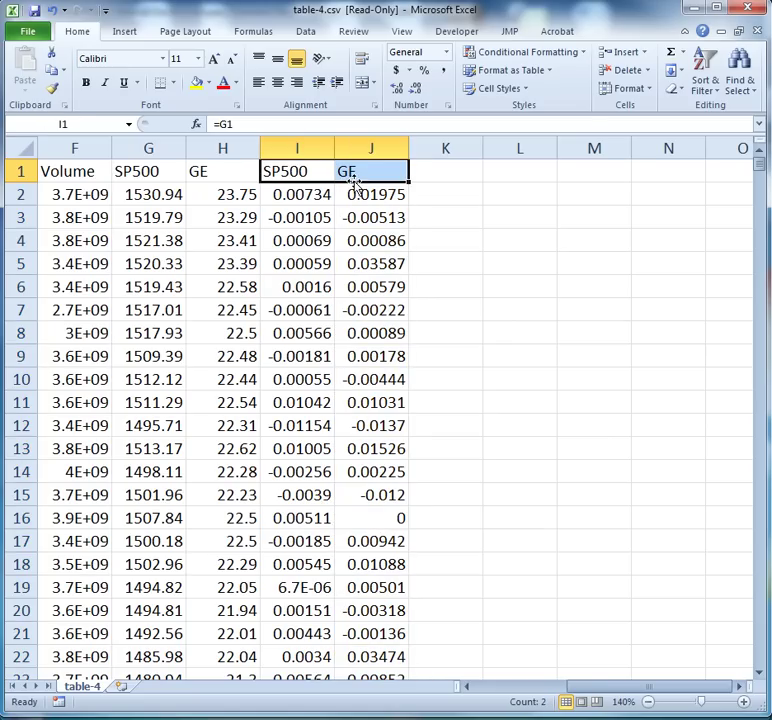
pyautogui.hotkey('ctrl', 'shift', 'Down')
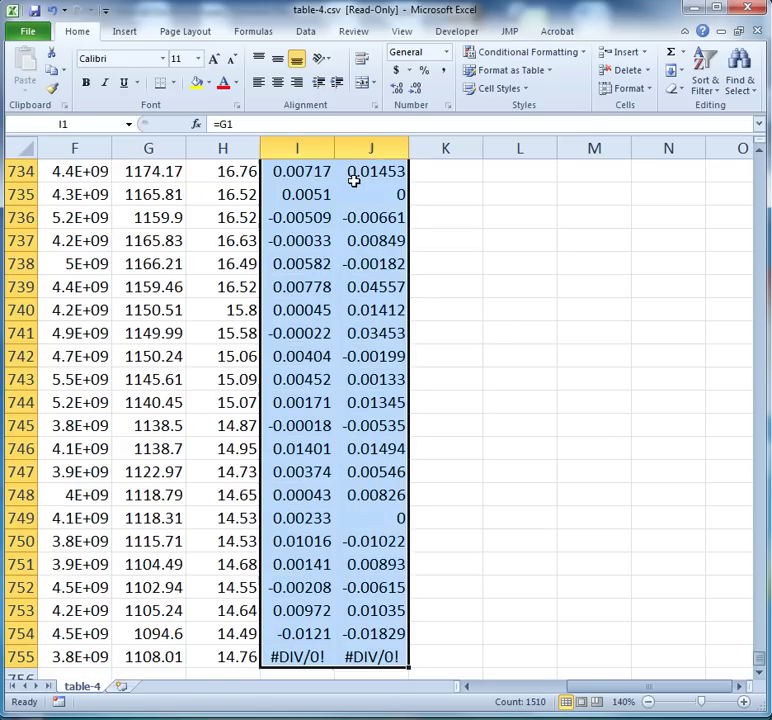
pyautogui.hotkey('shift', 'Up')
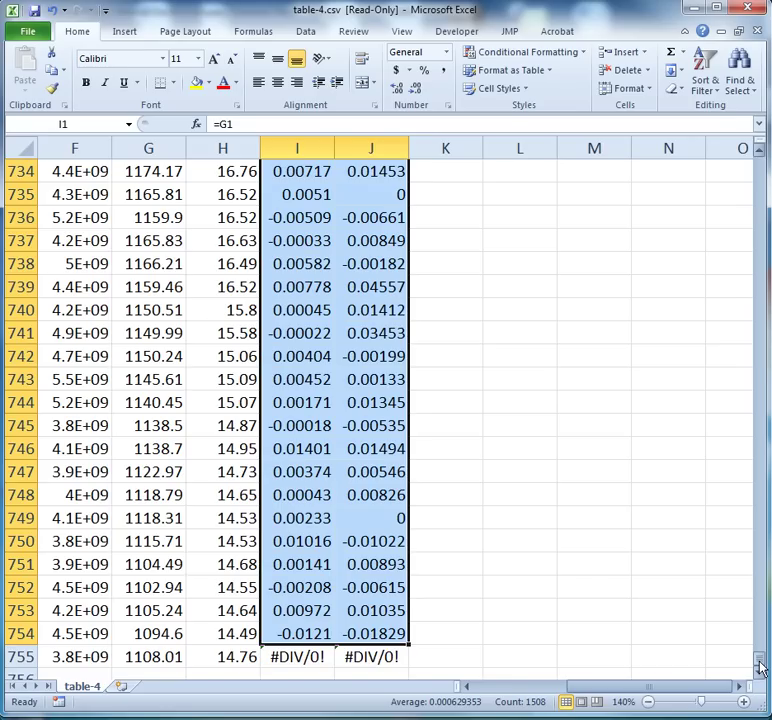
pyautogui.moveTo(760, 667); pyautogui.dragTo(710, 150)
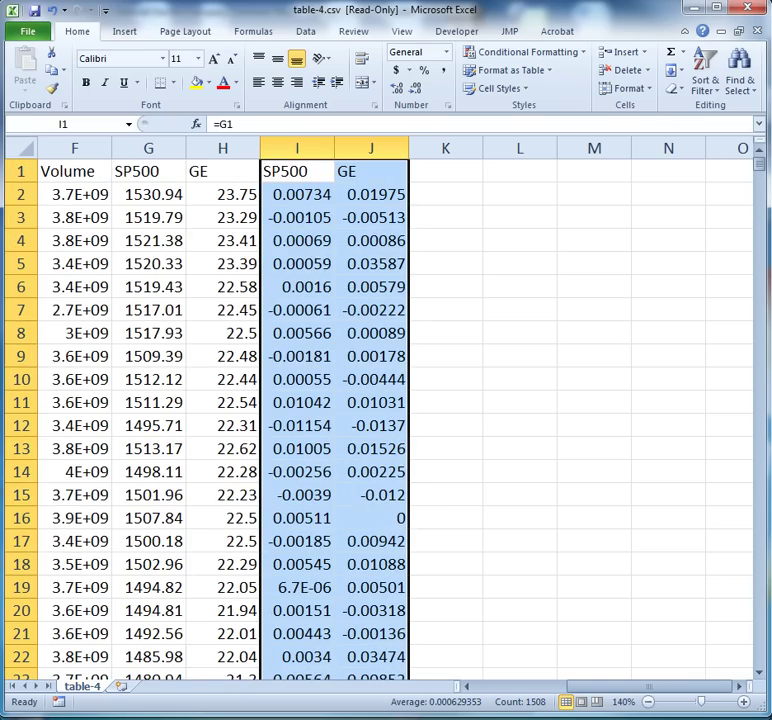
# Step: Insert a markers-only scatter chart plotting GE returns against SP500 returns
pyautogui.click(124, 32)
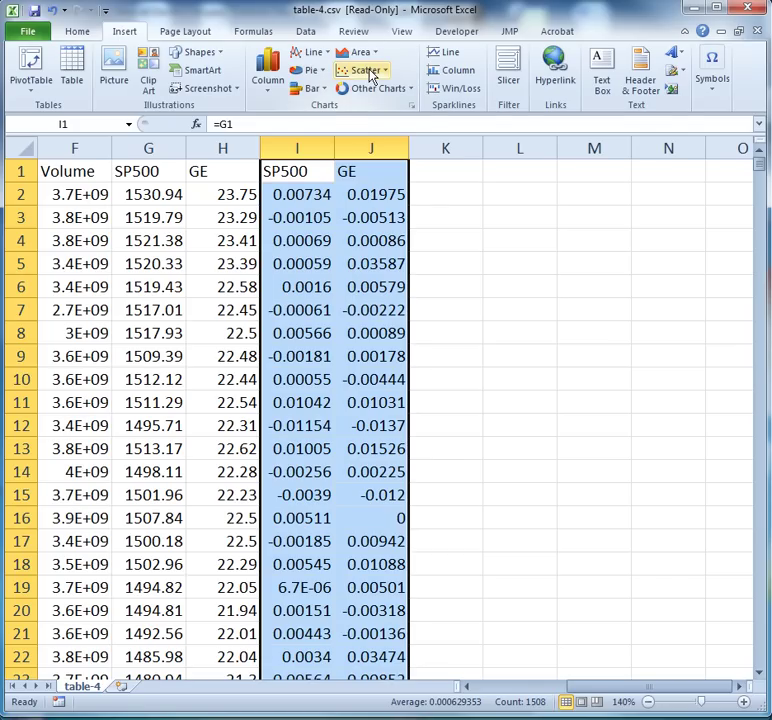
pyautogui.click(362, 72)
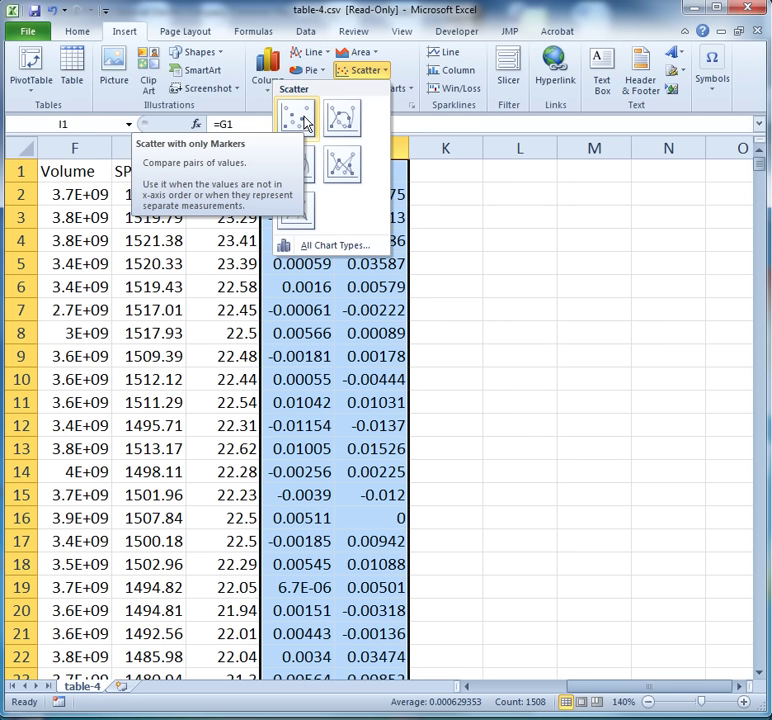
pyautogui.click(305, 122)
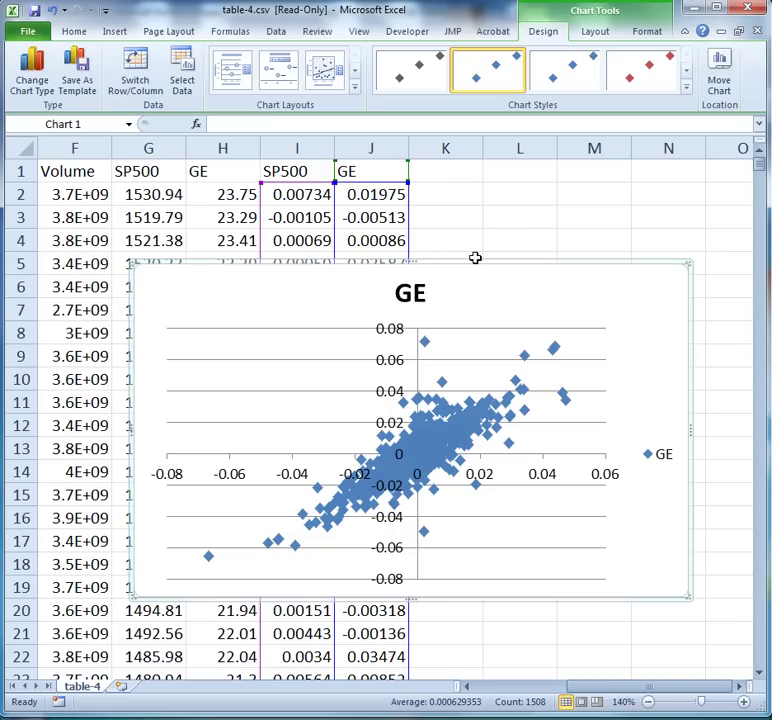
# Step: Move the GE chart up and left, then bring up the full Chart Layouts gallery
pyautogui.moveTo(481, 281); pyautogui.dragTo(410, 237)
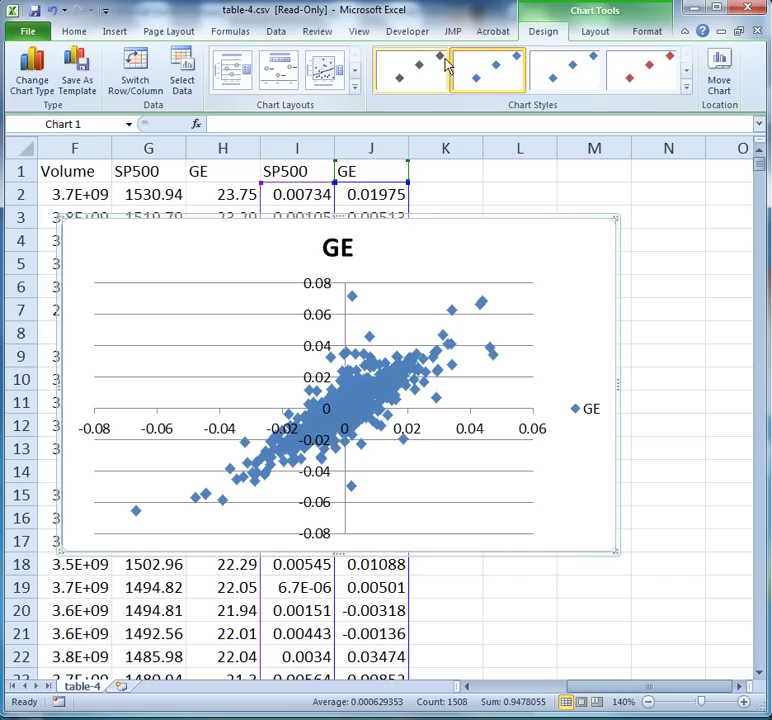
pyautogui.click(588, 32)
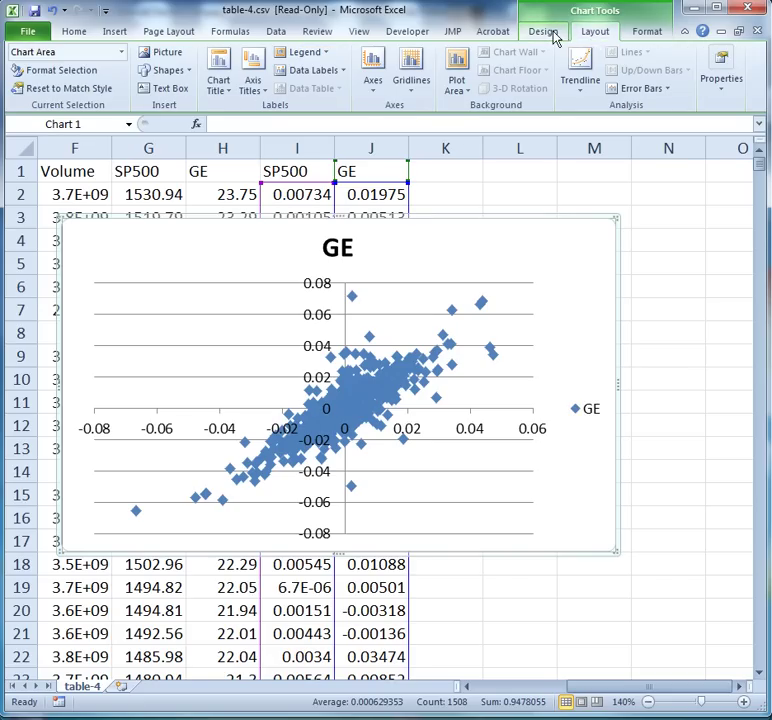
pyautogui.click(552, 32)
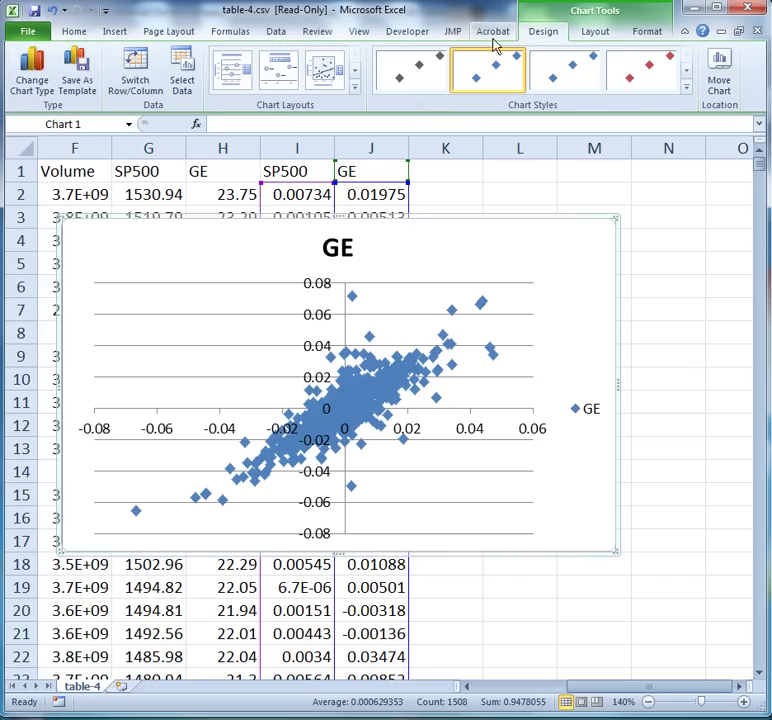
pyautogui.click(355, 91)
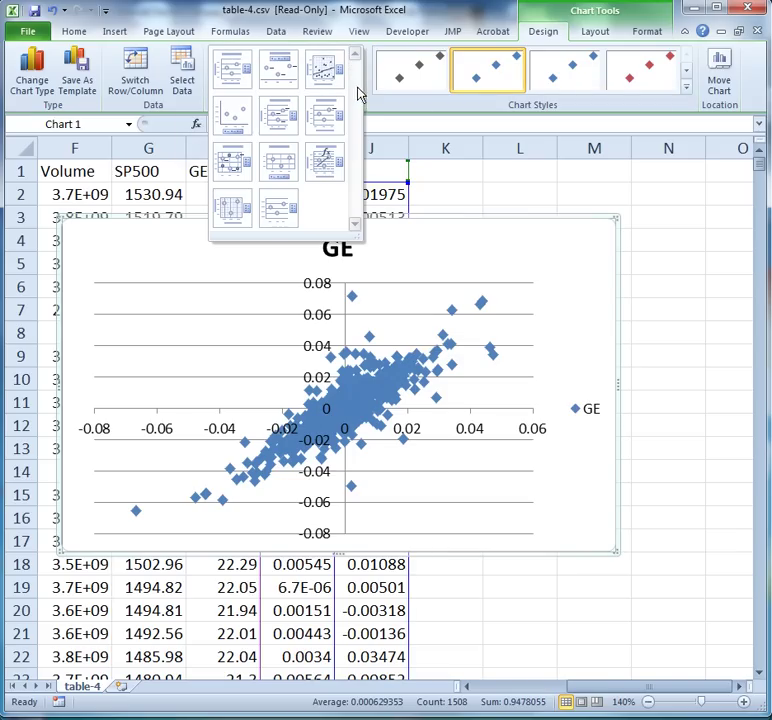
# Step: Apply Layout 9 for a linear trendline, placing its equation y = 1.175x + 0.0002 at upper right
pyautogui.click(325, 163)
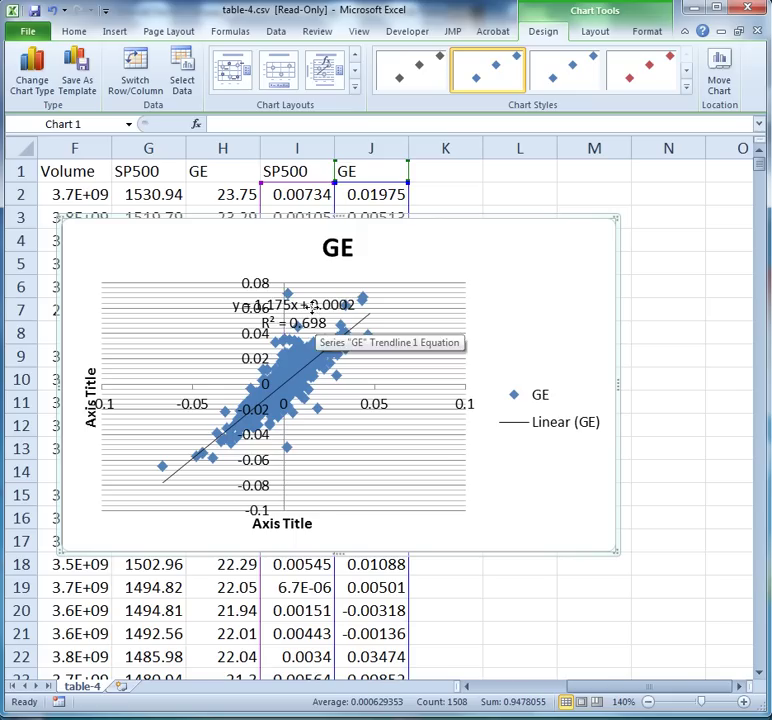
pyautogui.moveTo(313, 313); pyautogui.dragTo(467, 245)
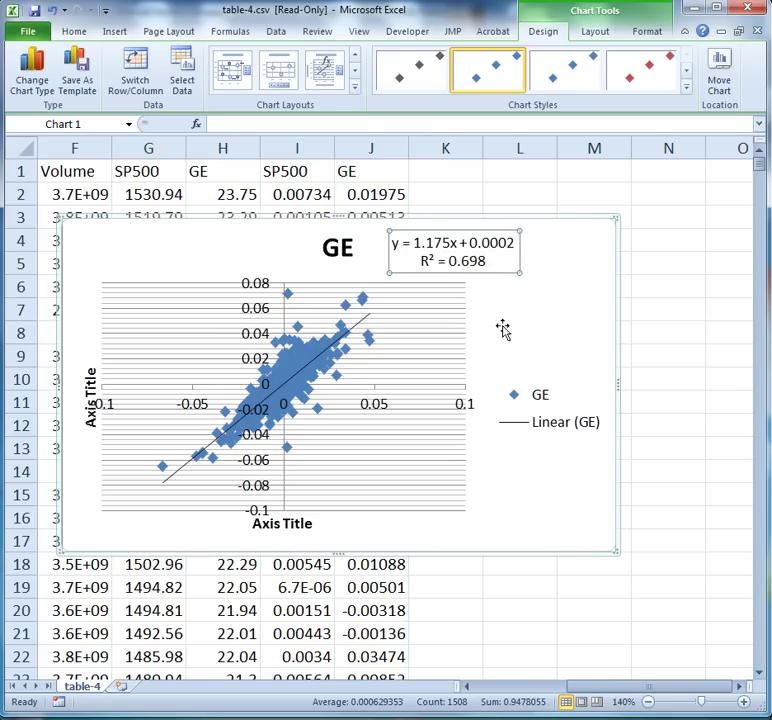
pyautogui.moveTo(409, 242); pyautogui.dragTo(503, 264)
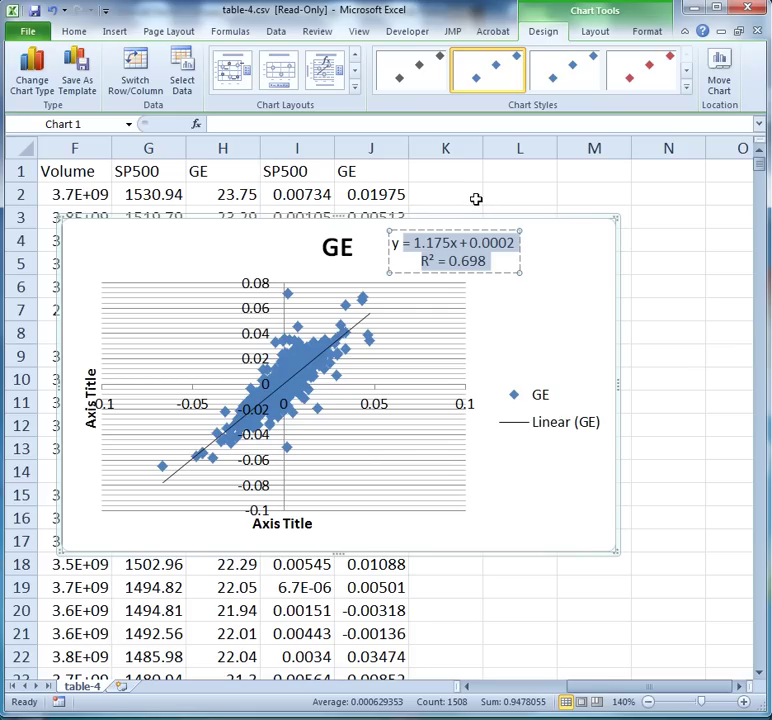
pyautogui.click(469, 584)
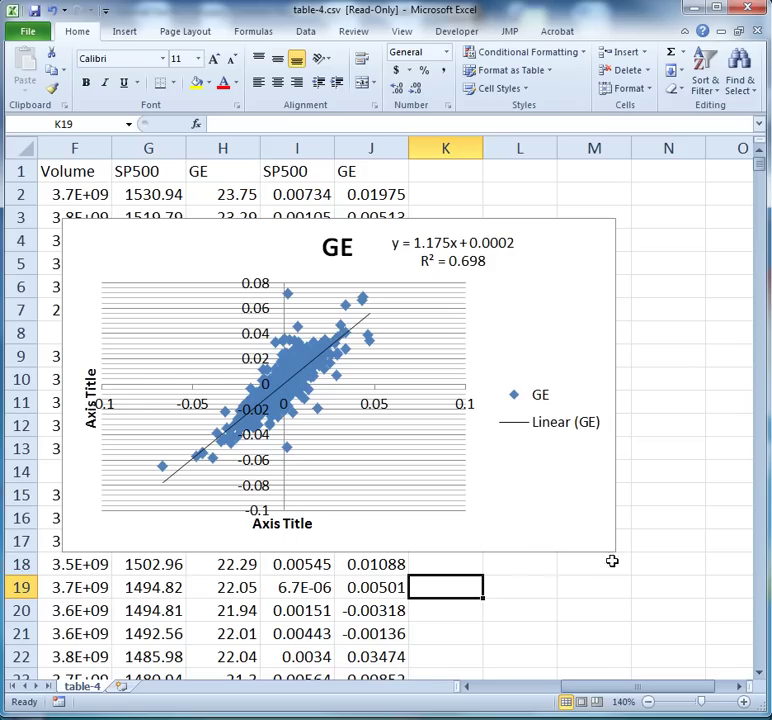
# Step: In L19, begin =slope( with the GE returns range J2:J754
pyautogui.click(503, 585)
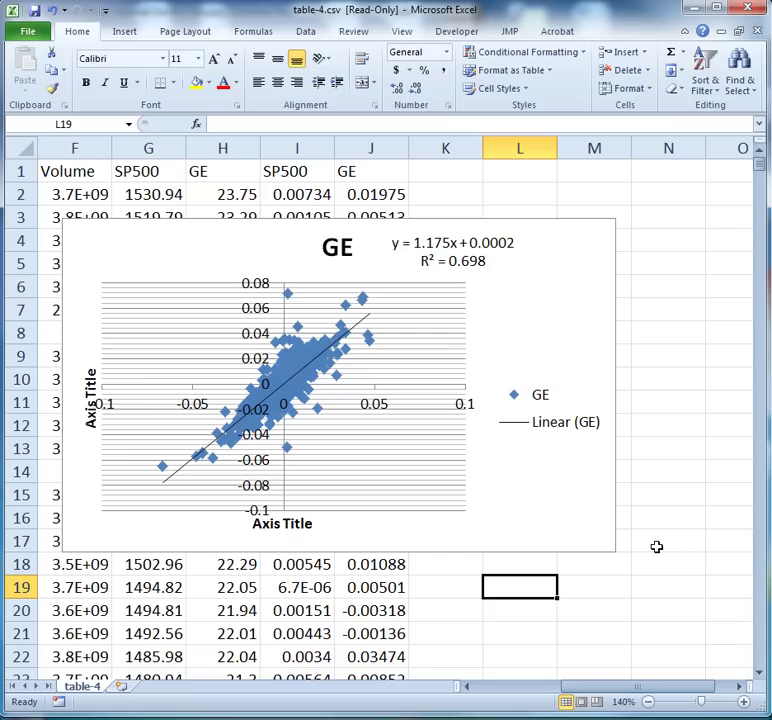
pyautogui.write('=')
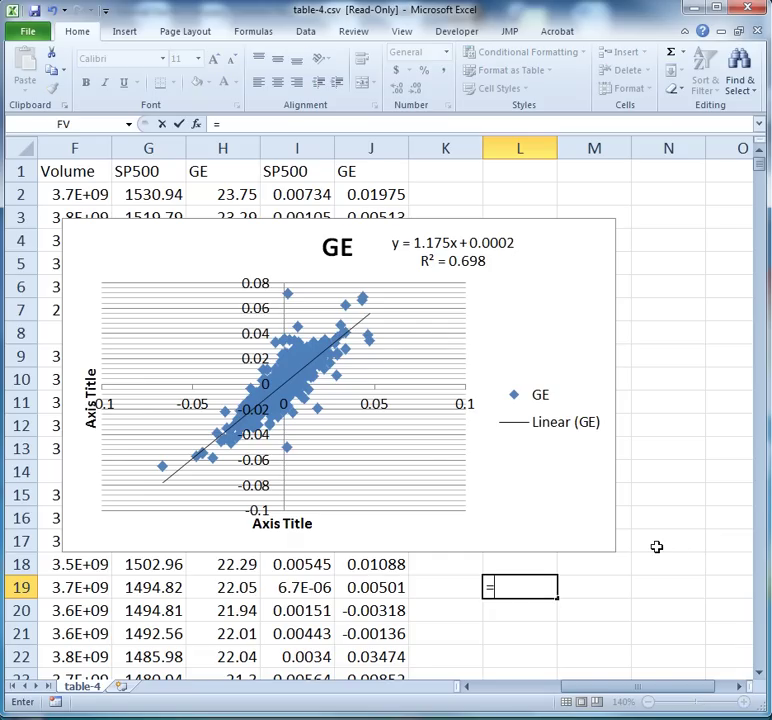
pyautogui.write('slp')
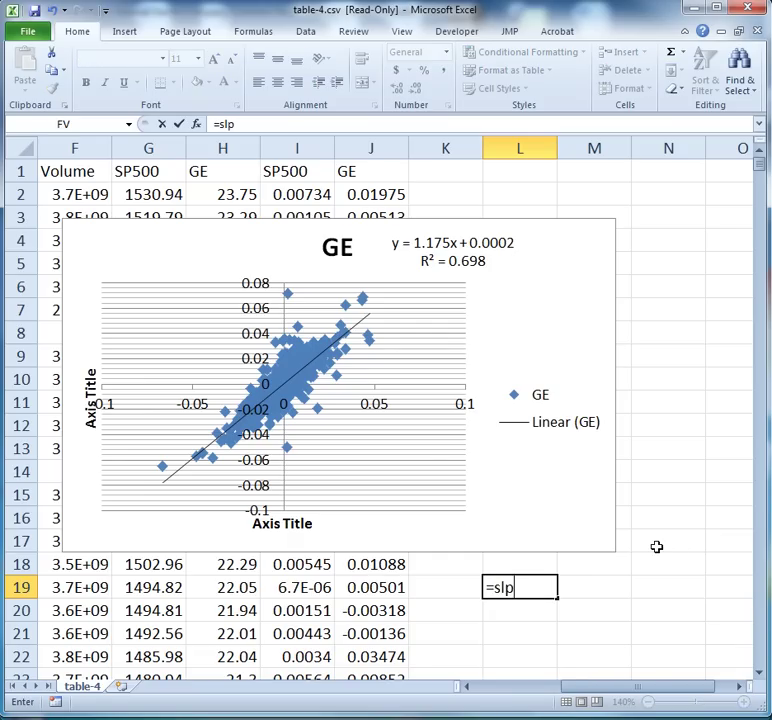
pyautogui.press('BackSpace')
pyautogui.write('ope(')
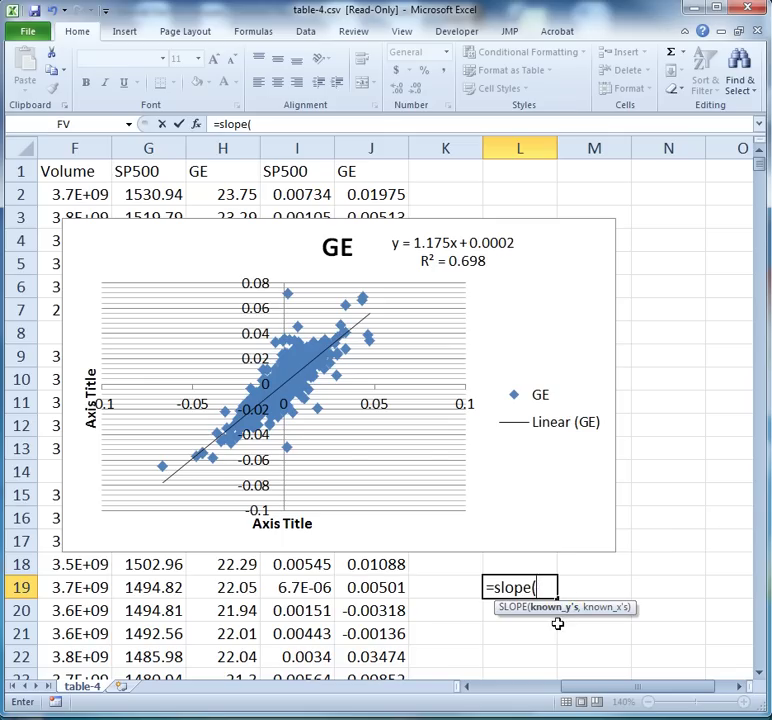
pyautogui.click(380, 194)
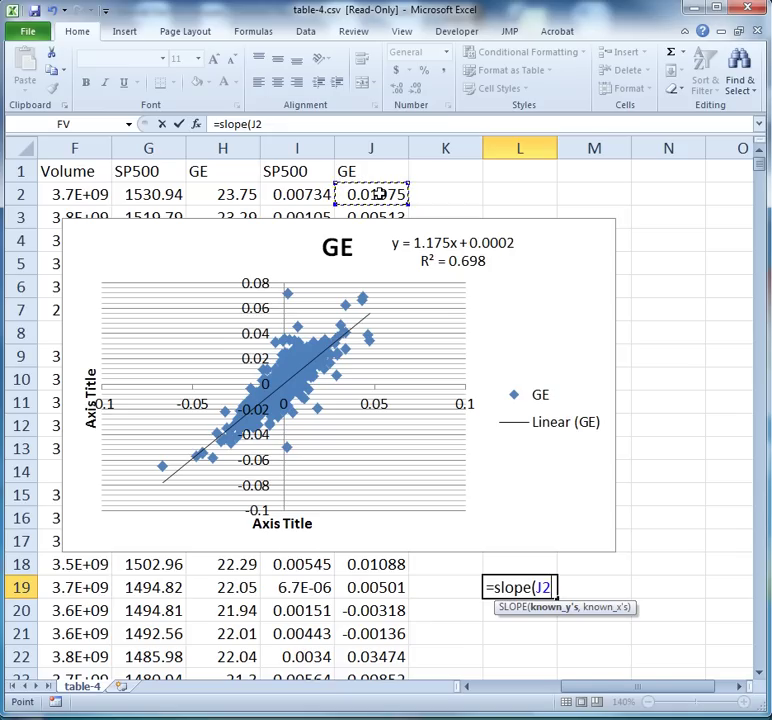
pyautogui.hotkey('ctrl', 'shift', 'Down')
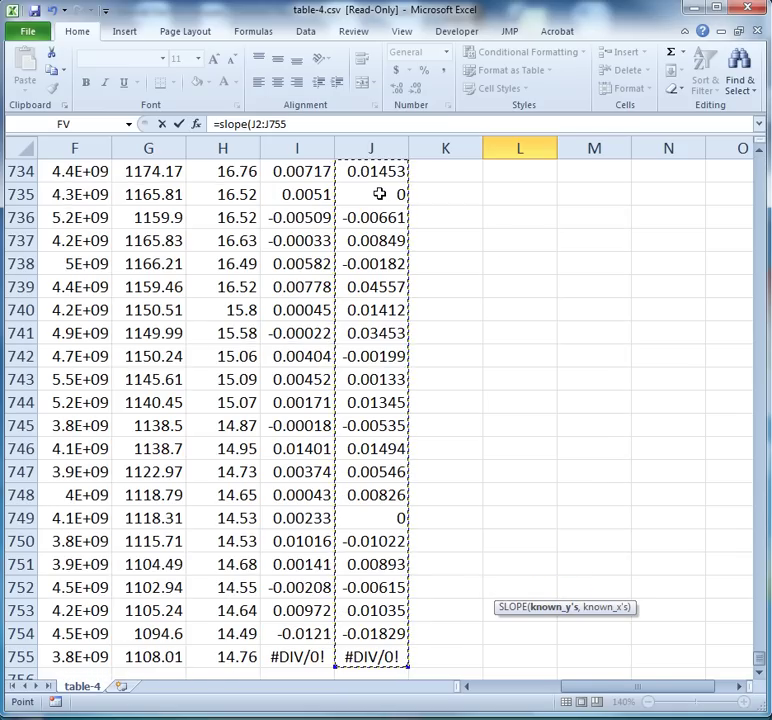
pyautogui.hotkey('shift', 'Up')
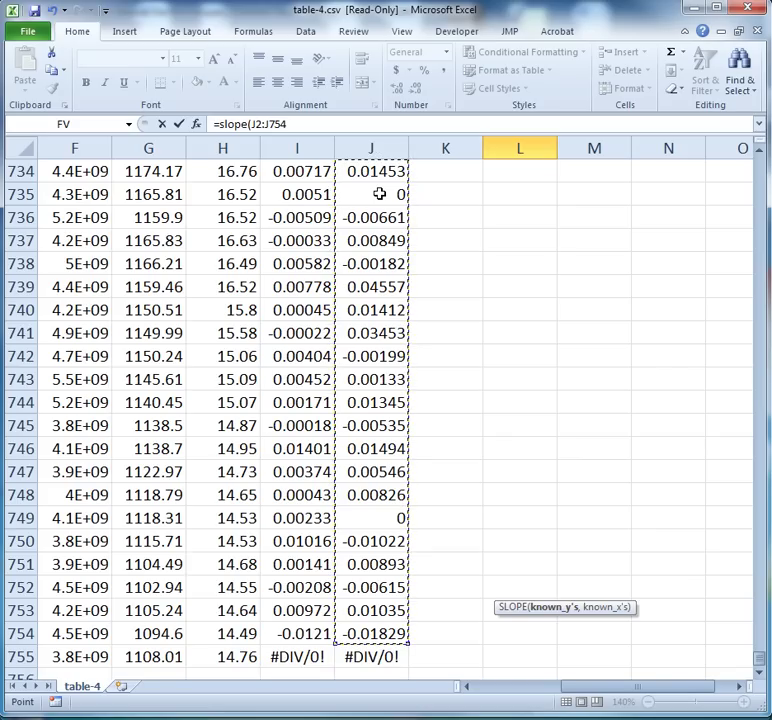
# Step: Add the SP500 returns range I2:I754 as the second argument and close the formula
pyautogui.write(',')
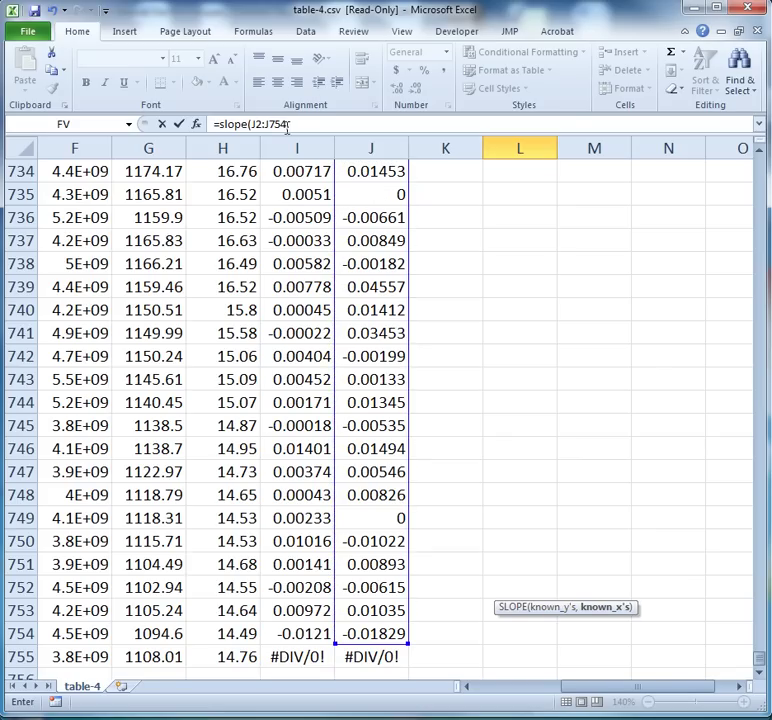
pyautogui.moveTo(755, 660); pyautogui.dragTo(726, 135)
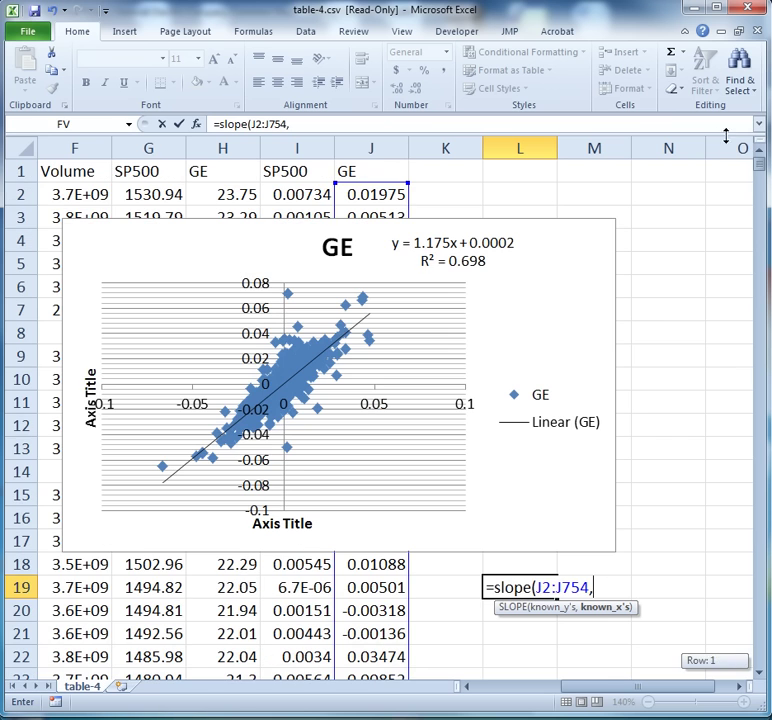
pyautogui.click(295, 195)
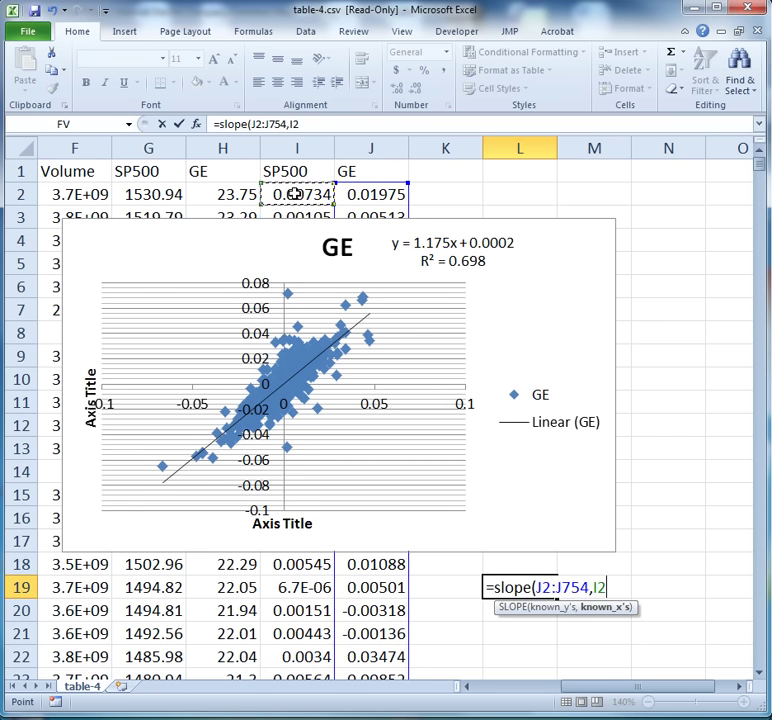
pyautogui.hotkey('ctrl', 'shift', 'Down')
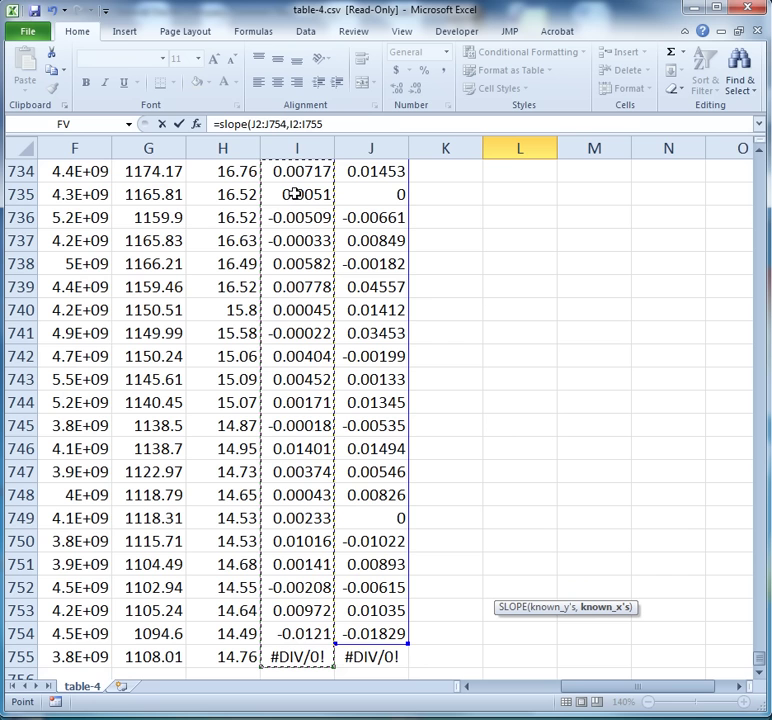
pyautogui.hotkey('shift', 'Up')
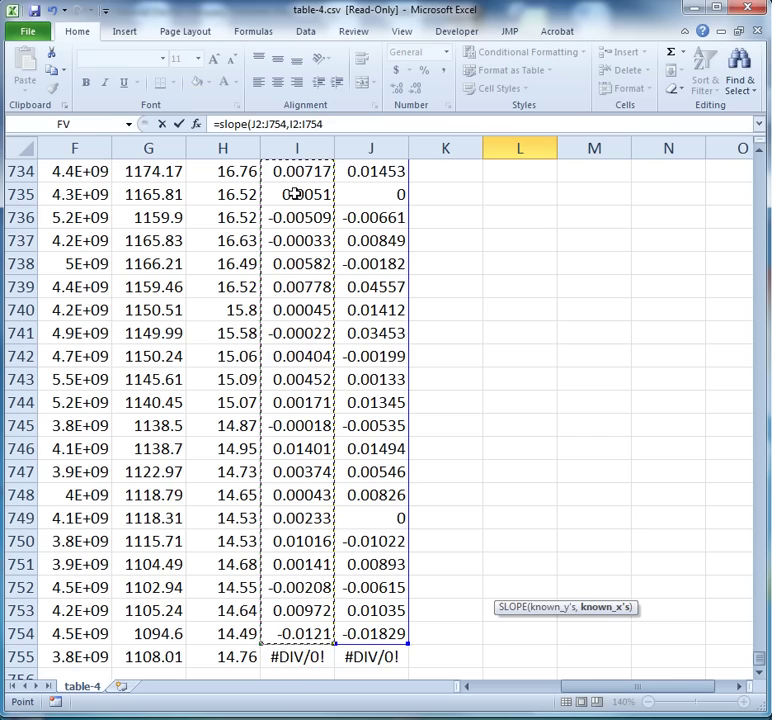
pyautogui.write(')')
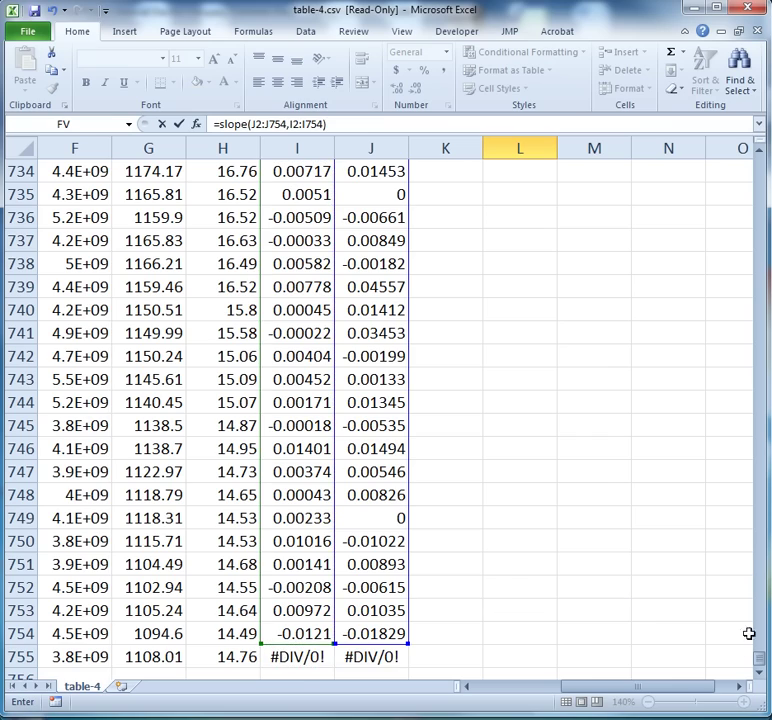
pyautogui.moveTo(758, 660); pyautogui.dragTo(743, 165)
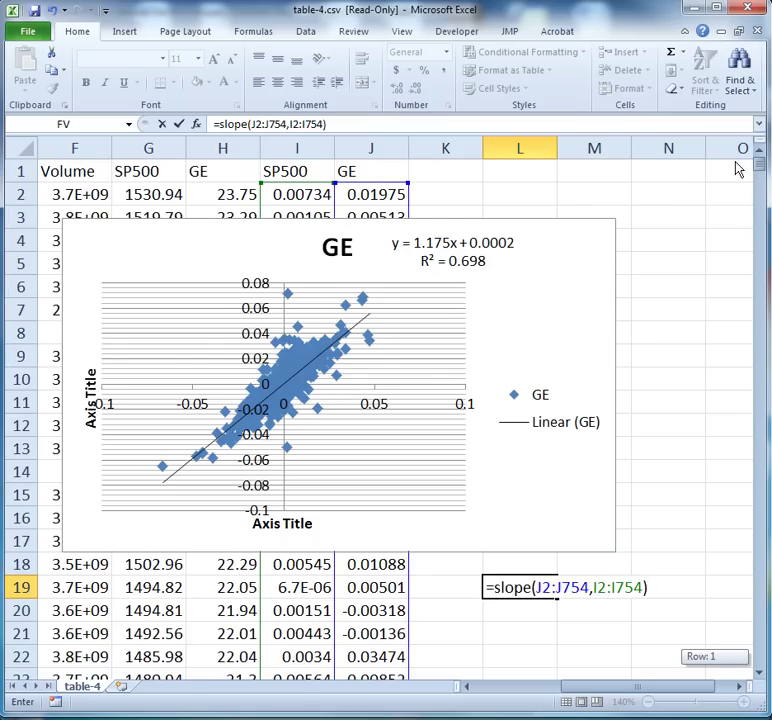
pyautogui.scroll(-1, 734, 162)
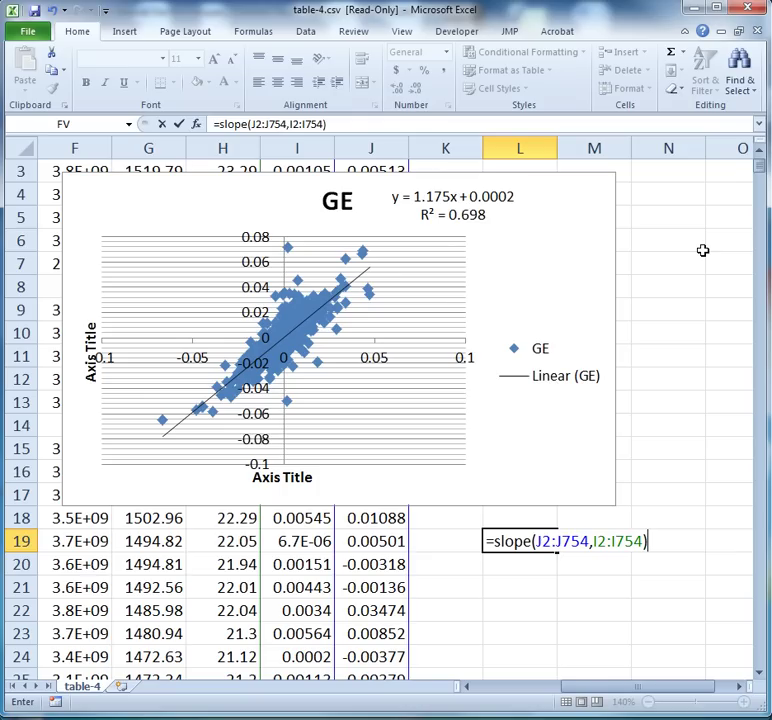
# Step: Commit =SLOPE(J2:J754,I2:I754) in L19 to get beta 1.17504, then review the formula
pyautogui.press('Return')
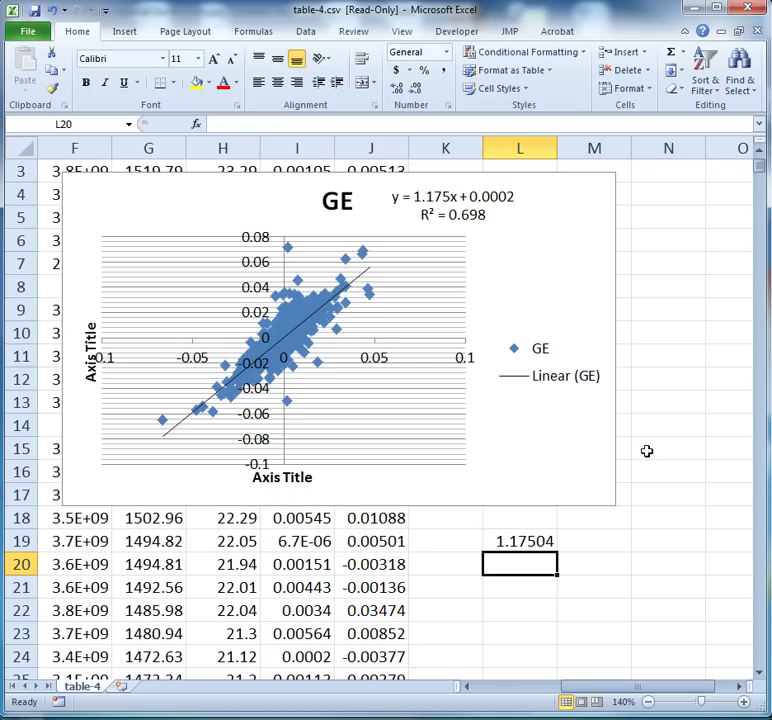
pyautogui.doubleClick(539, 543)
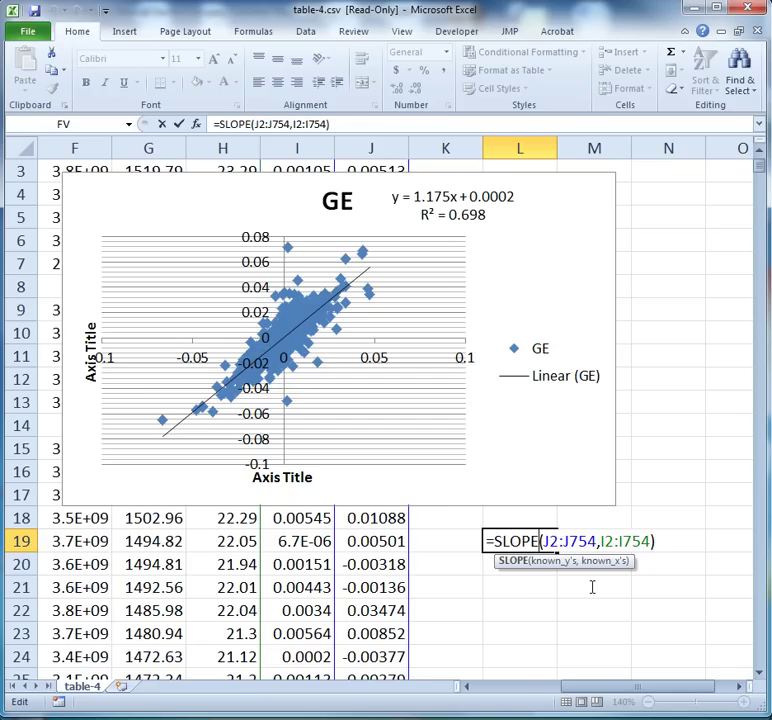
pyautogui.click(759, 154)
pyautogui.click(759, 154)
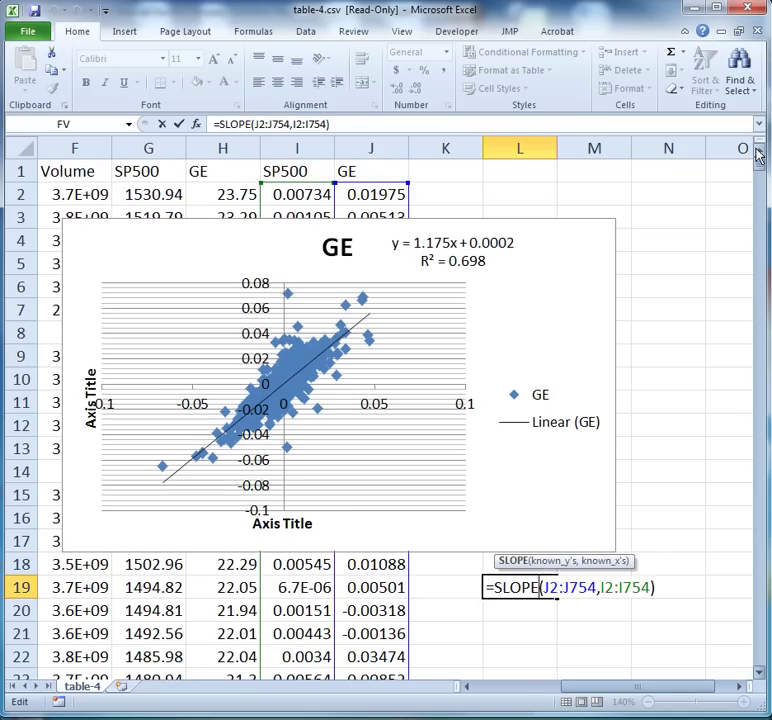